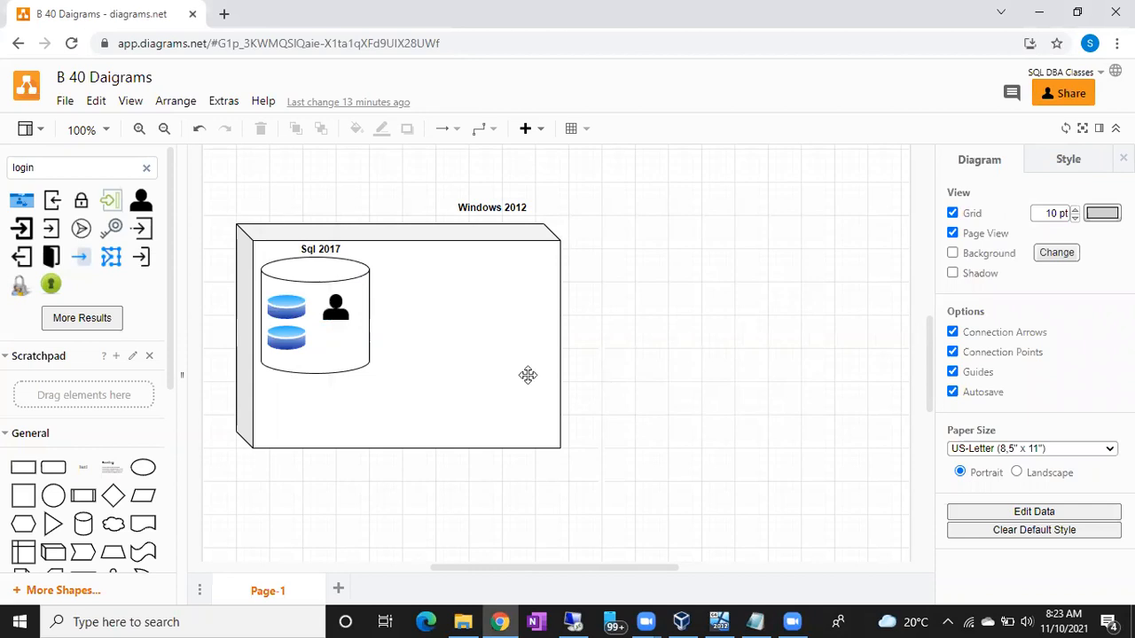
{"action": "left_click", "coordinate": [364, 283]}
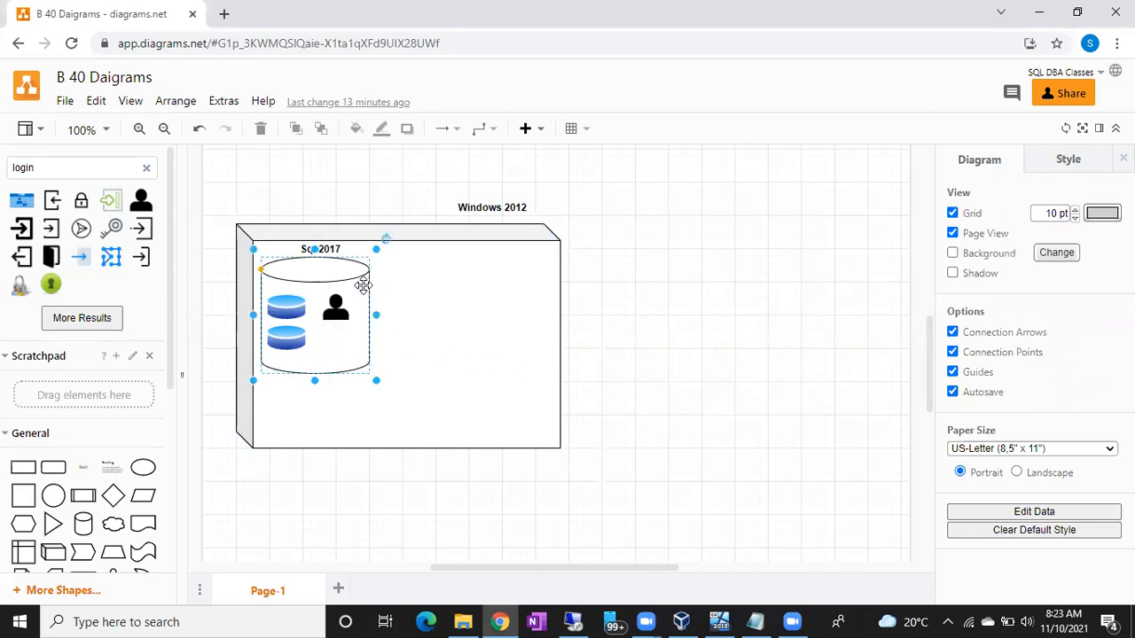
{"action": "left_click", "coordinate": [336, 307]}
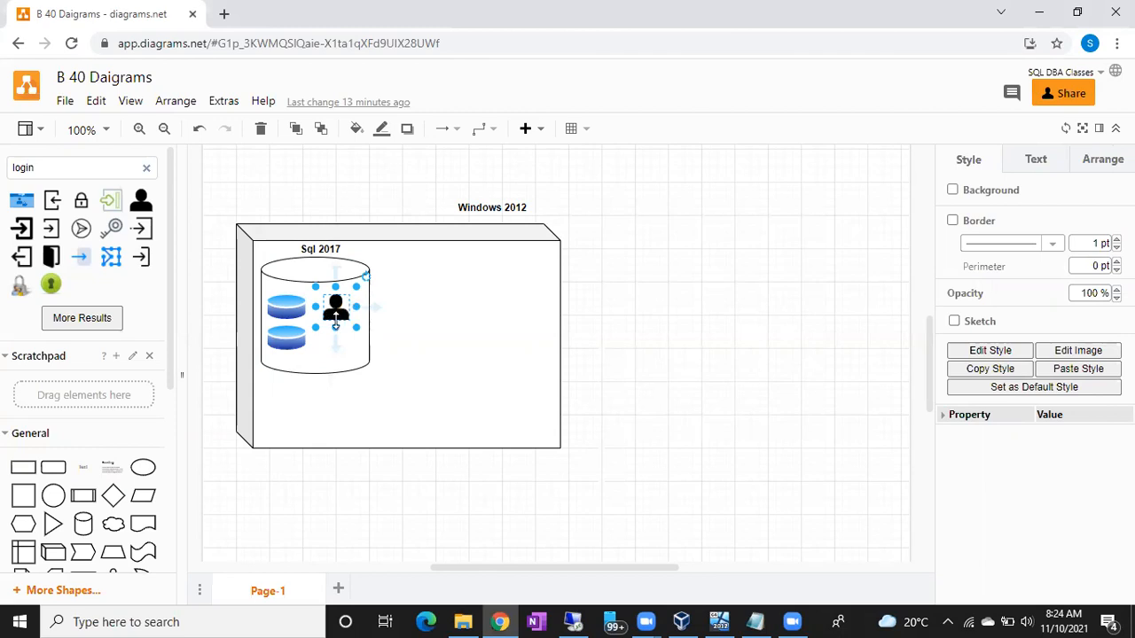
{"action": "scroll", "coordinate": [620, 354], "scroll_direction": "down", "scroll_amount": 1}
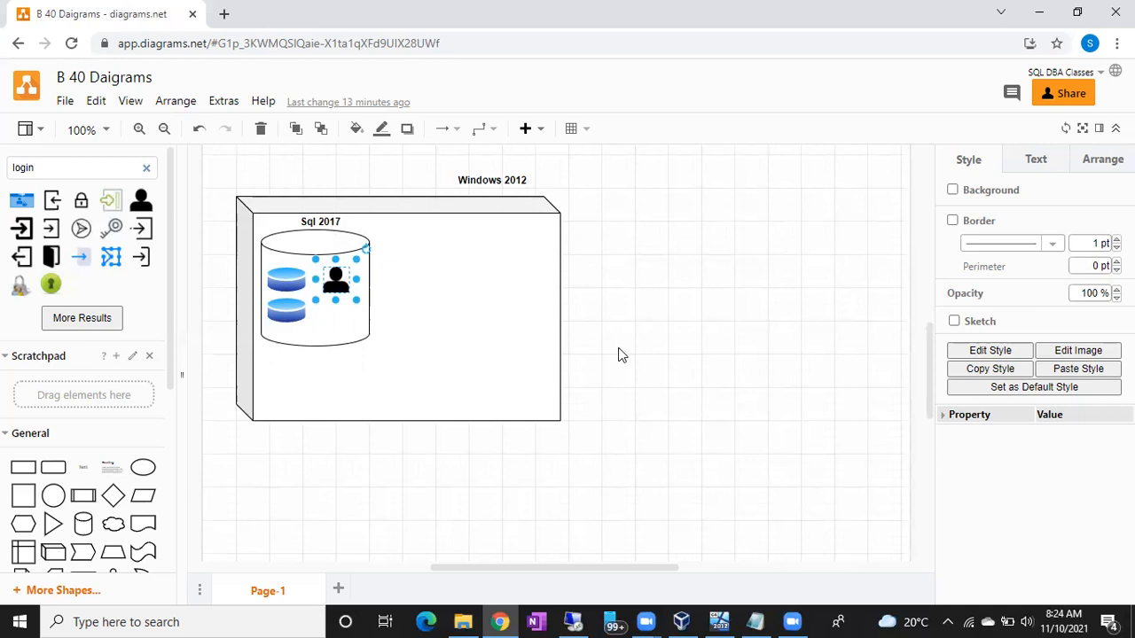
{"action": "scroll", "coordinate": [620, 355], "scroll_direction": "up", "scroll_amount": 1}
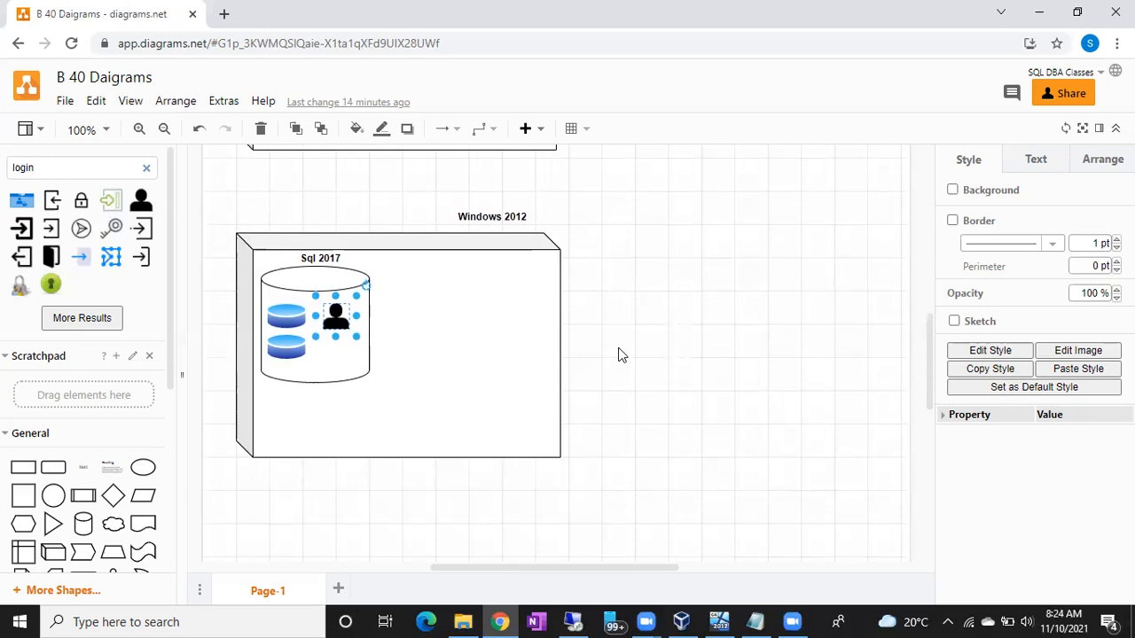
{"action": "left_click", "coordinate": [459, 307]}
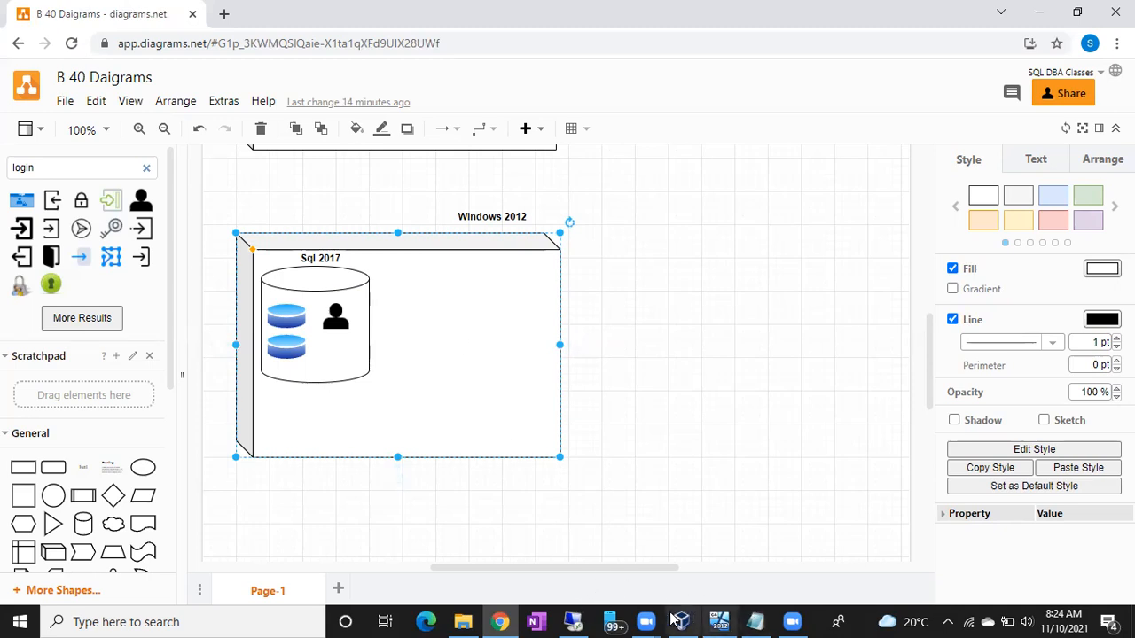
Step: Switch to SQL Server Management Studio in the remote desktop session, collapse the Security folder and start a new Object Explorer server connection
{"action": "left_click", "coordinate": [574, 622]}
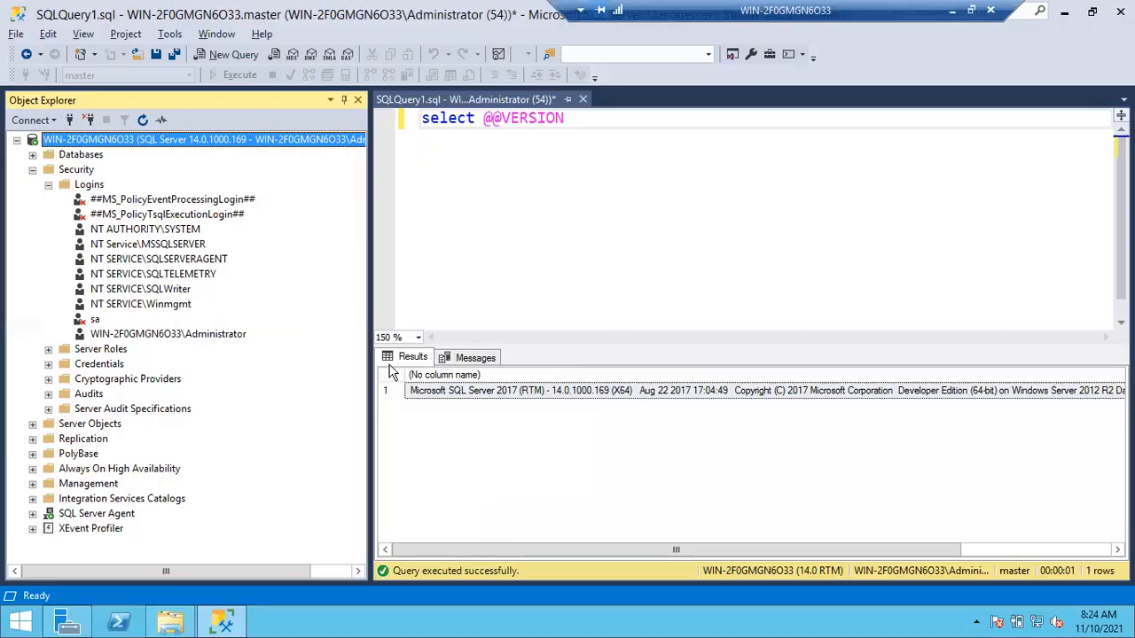
{"action": "left_click", "coordinate": [38, 167]}
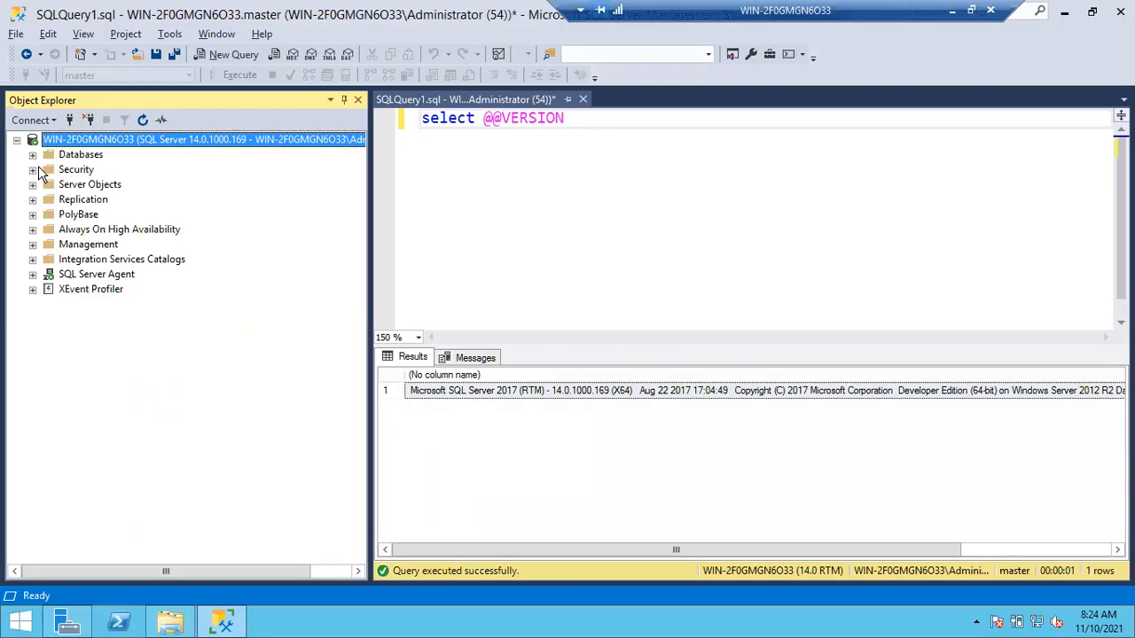
{"action": "left_click", "coordinate": [70, 122]}
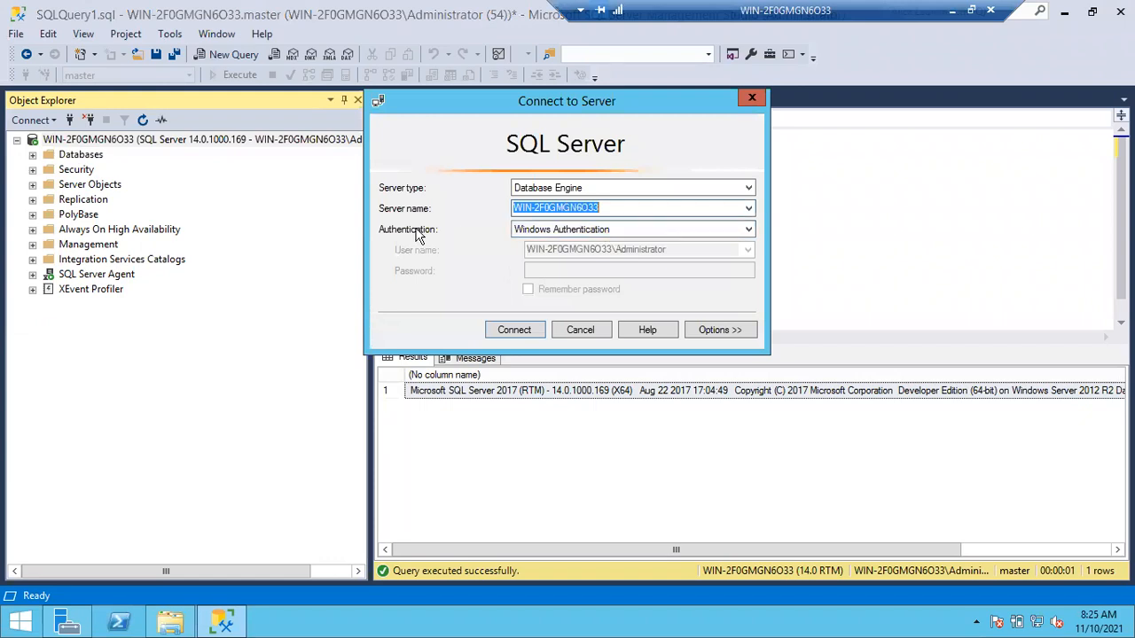
Step: Switch the connection to SQL Server Authentication to view its login fields, and return it to Windows Authentication
{"action": "left_click", "coordinate": [548, 229]}
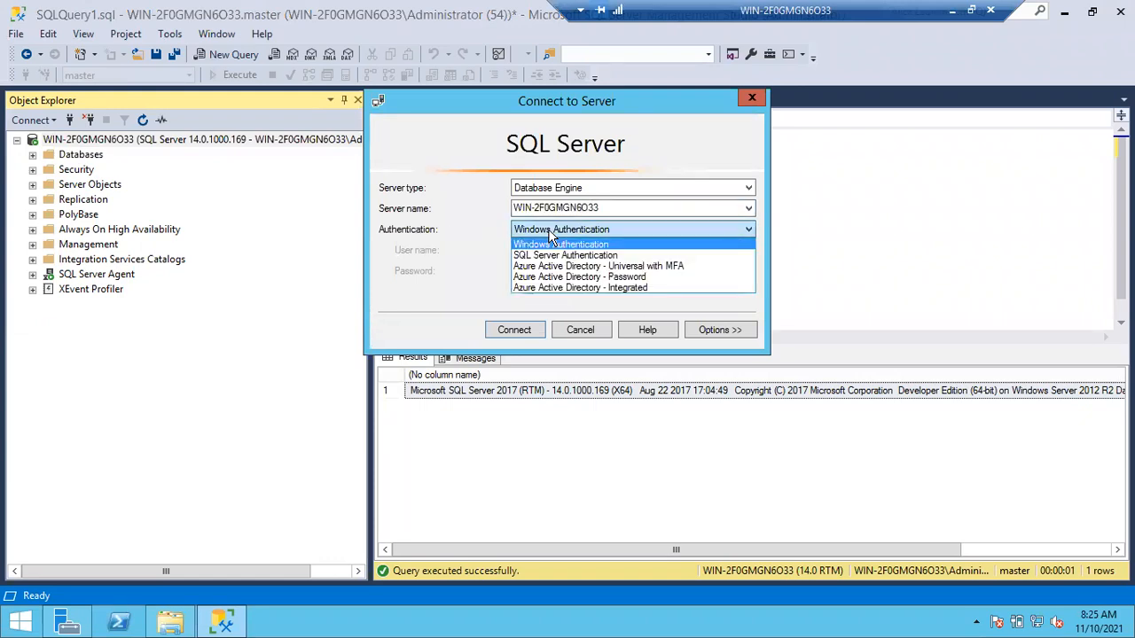
{"action": "left_click", "coordinate": [556, 256]}
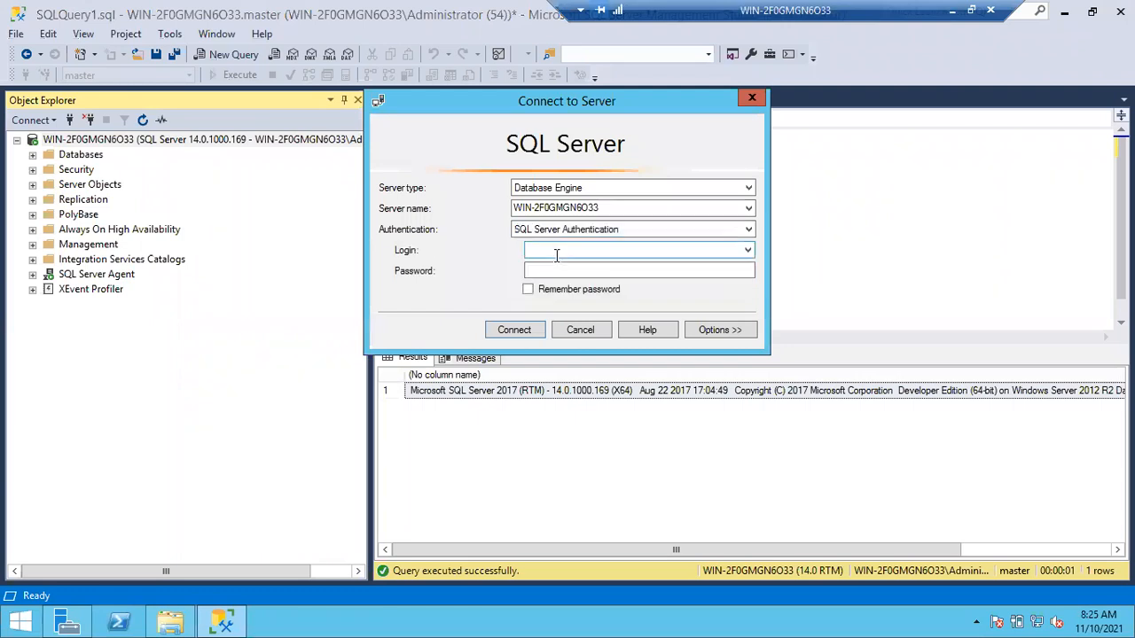
{"action": "left_click", "coordinate": [556, 224]}
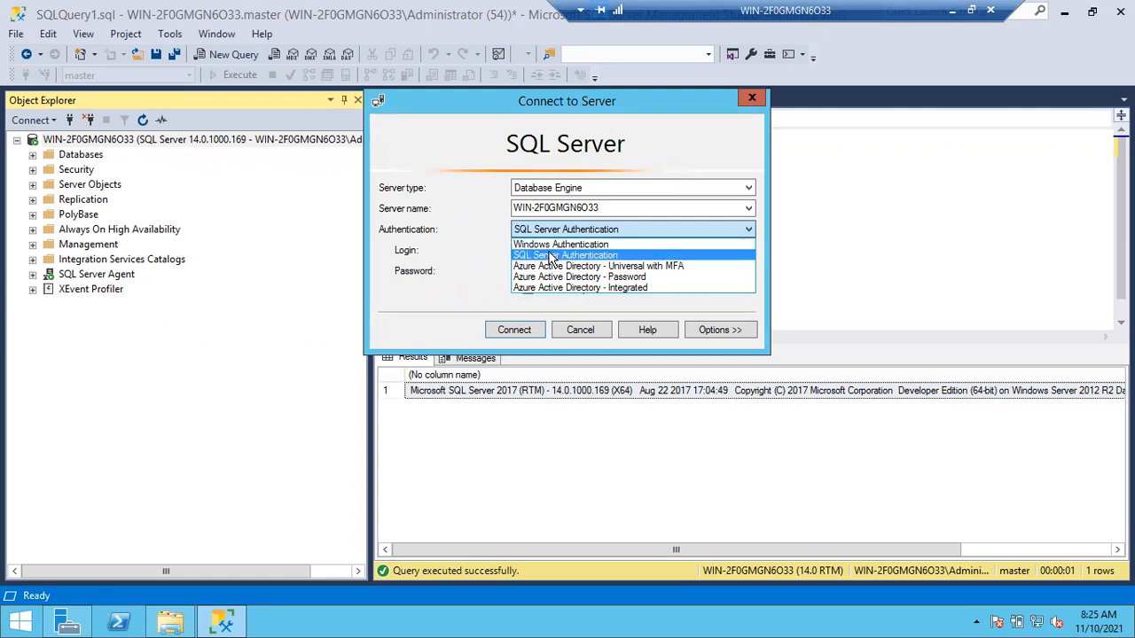
{"action": "left_click", "coordinate": [552, 245]}
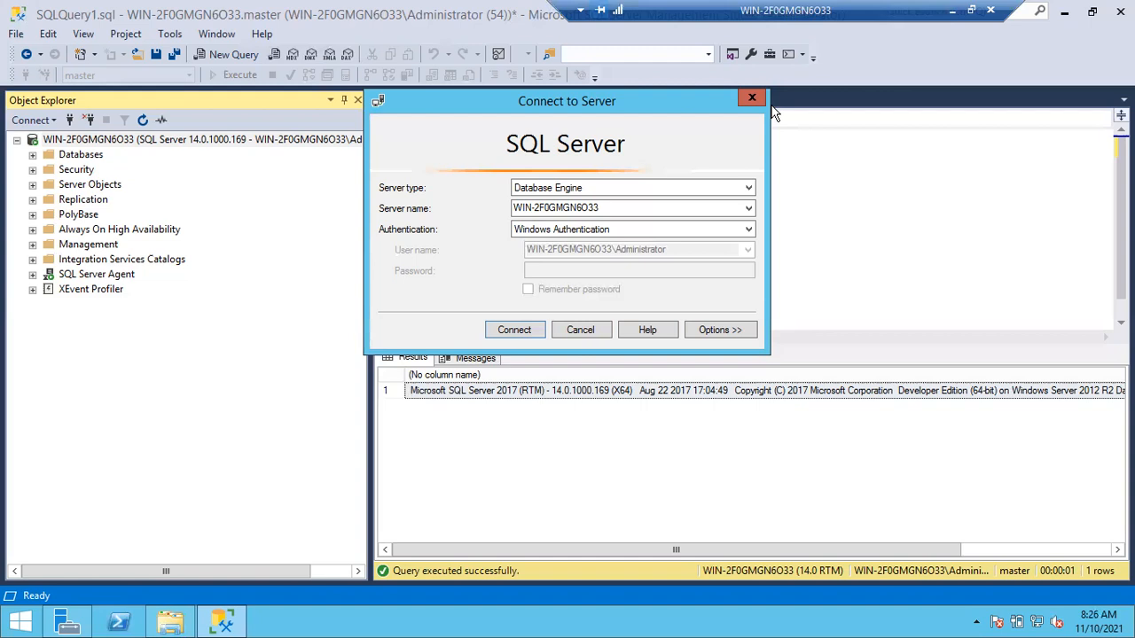
{"action": "left_click", "coordinate": [20, 621]}
{"action": "left_click", "coordinate": [16, 622]}
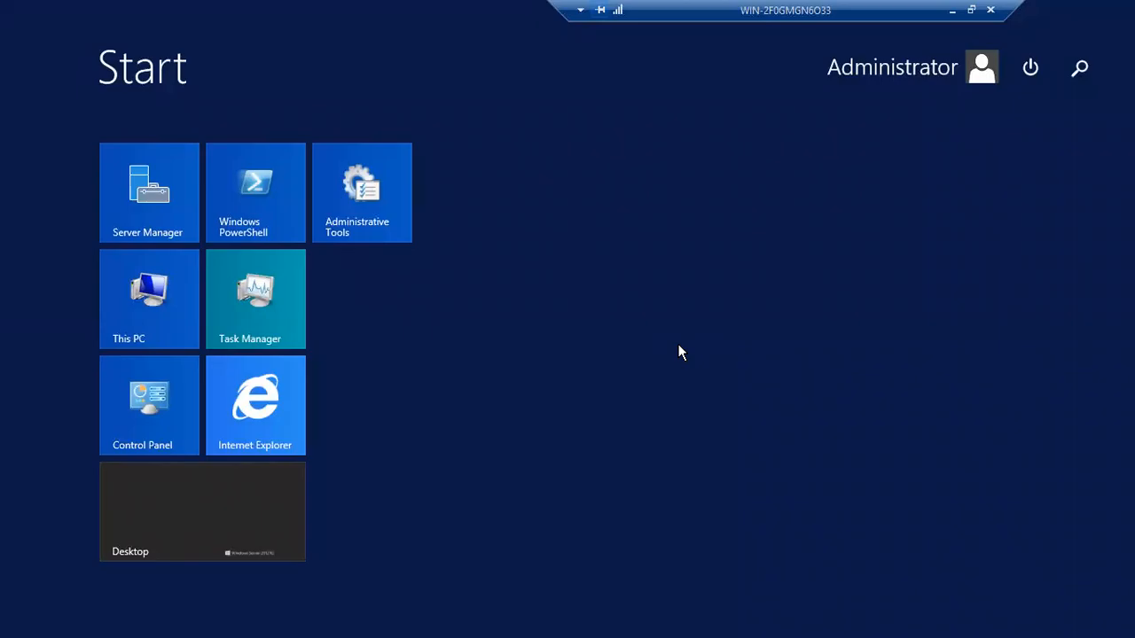
{"action": "key", "text": "super"}
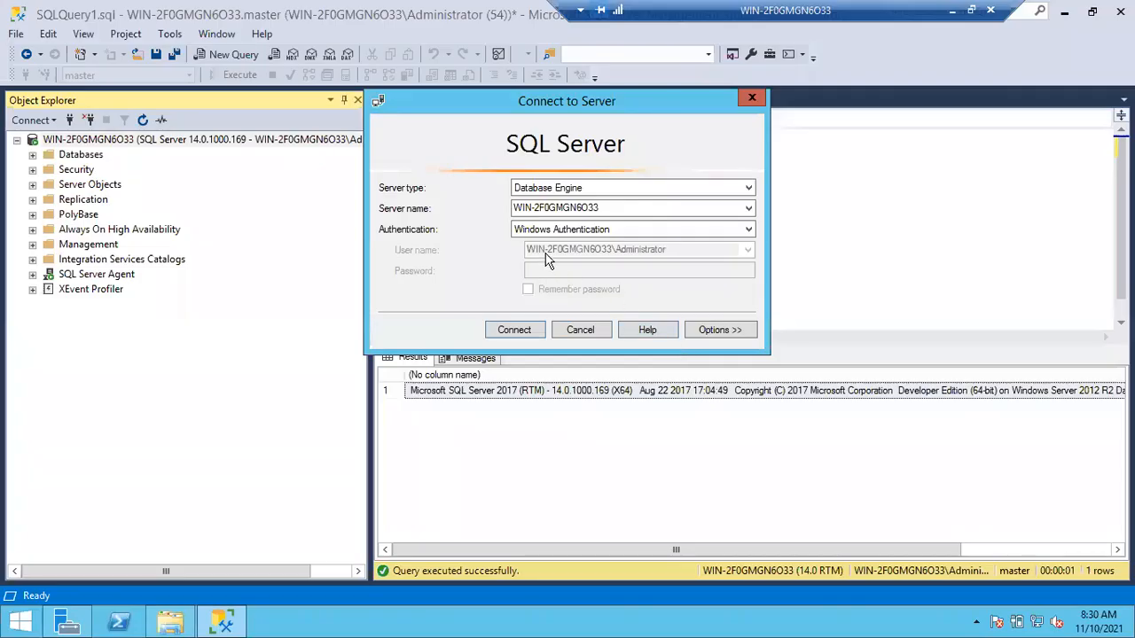
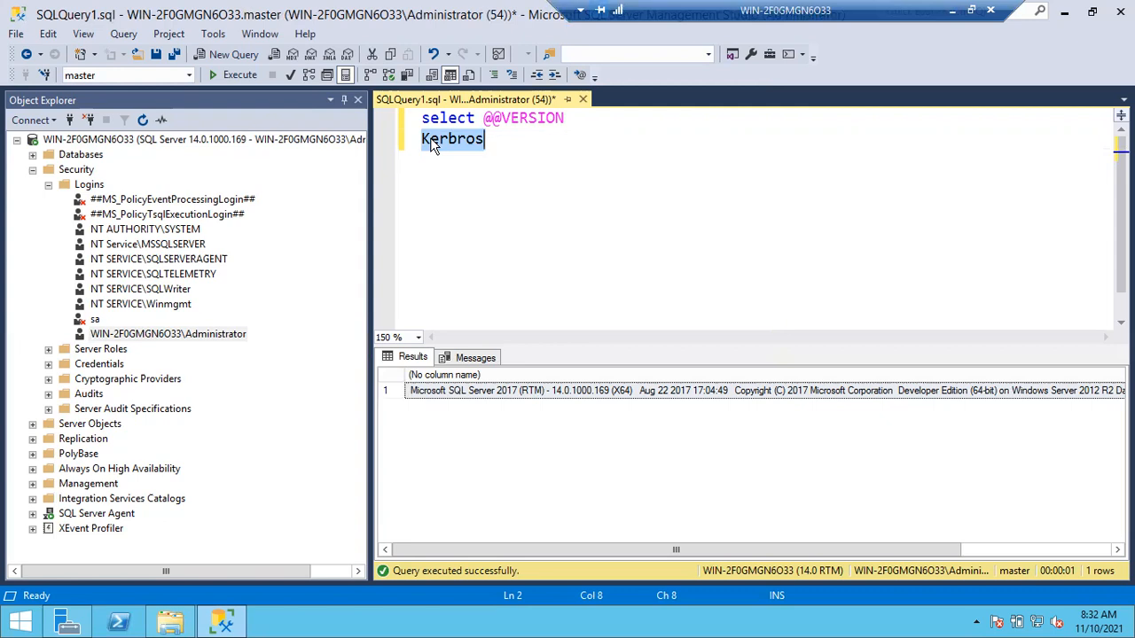
Step: Start a new Object Explorer server connection and set its authentication to SQL Server Authentication
{"action": "left_click", "coordinate": [70, 120]}
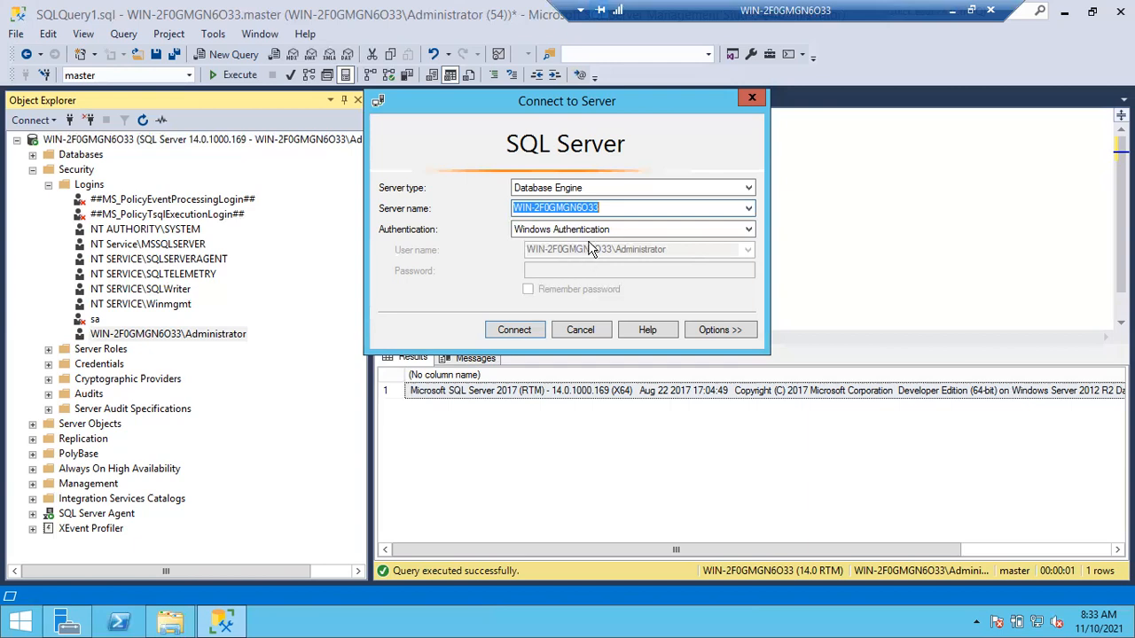
{"action": "left_click", "coordinate": [590, 230]}
{"action": "left_click", "coordinate": [574, 256]}
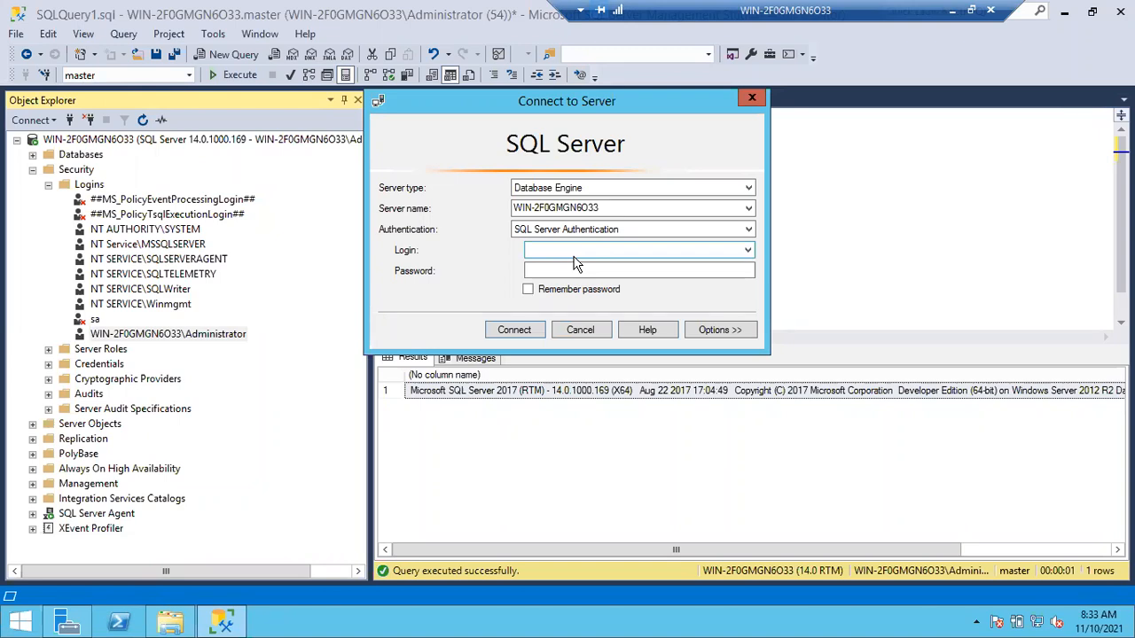
Step: Switch to the diagrams.net drawing and search the shape library for "laptop" in place of the previous search
{"action": "left_click", "coordinate": [950, 11]}
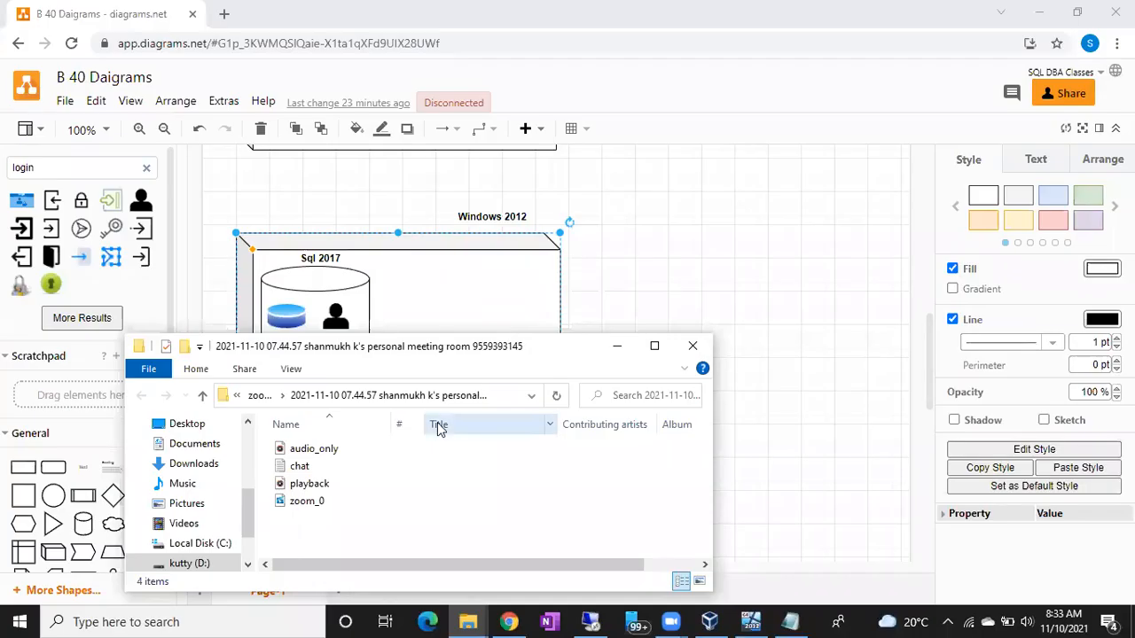
{"action": "left_click", "coordinate": [622, 308]}
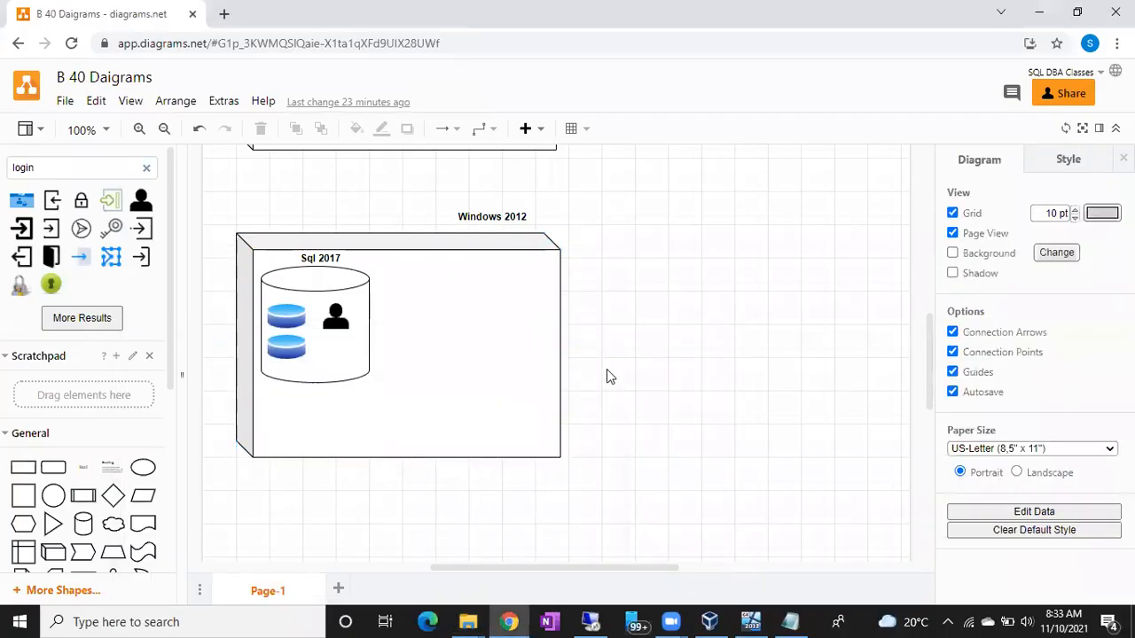
{"action": "scroll", "coordinate": [607, 369], "scroll_direction": "down", "scroll_amount": 3}
{"action": "scroll", "coordinate": [606, 369], "scroll_direction": "up", "scroll_amount": 1}
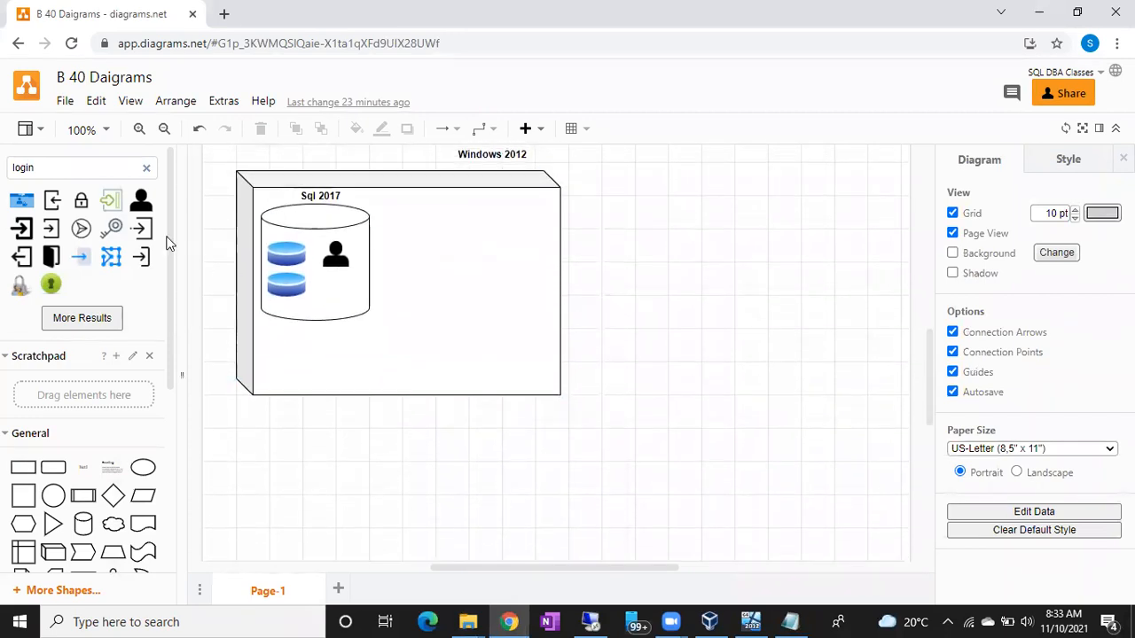
{"action": "left_click", "coordinate": [146, 167]}
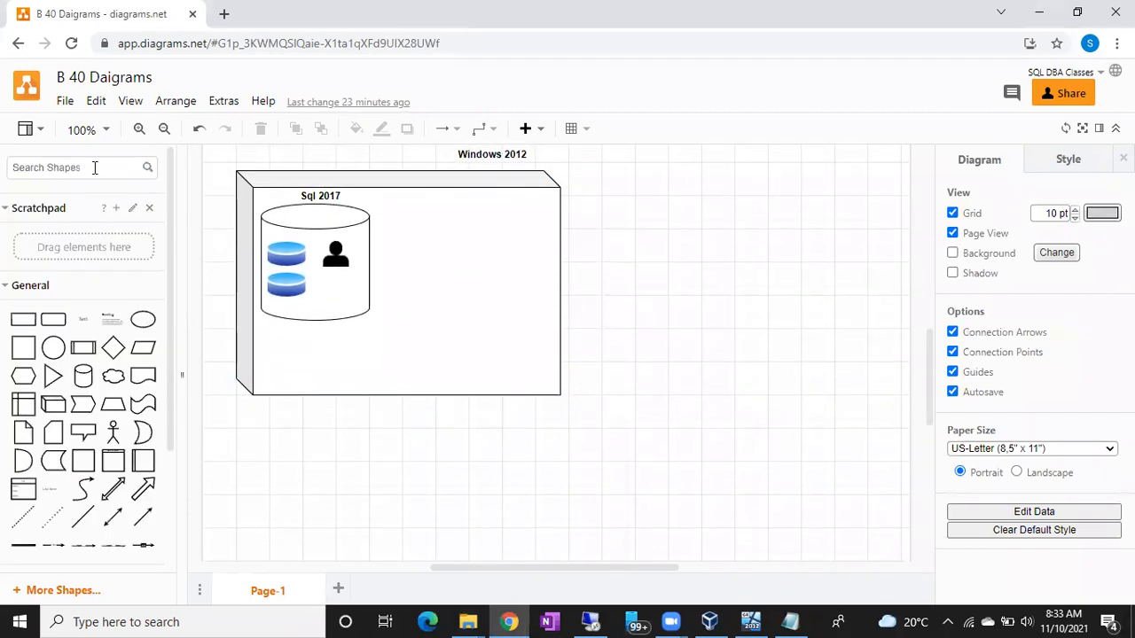
{"action": "type", "text": "laptop"}
{"action": "key", "text": "Return"}
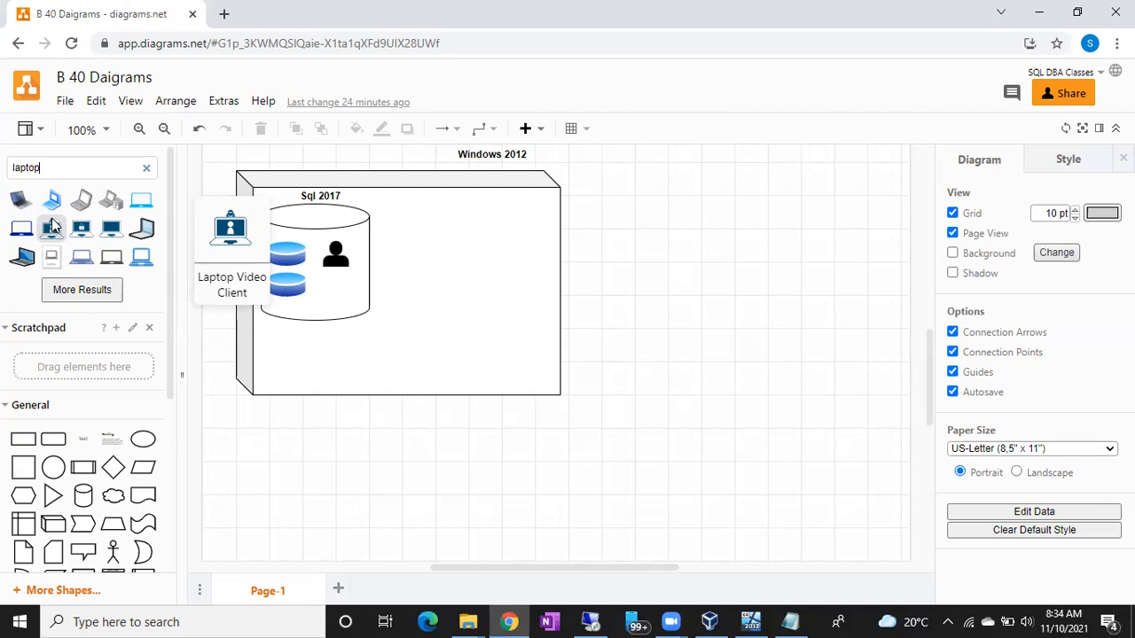
Step: Insert the dark blue laptop outline shape, enlarge it and place it to the right of the Windows 2012 server box
{"action": "left_click", "coordinate": [21, 229]}
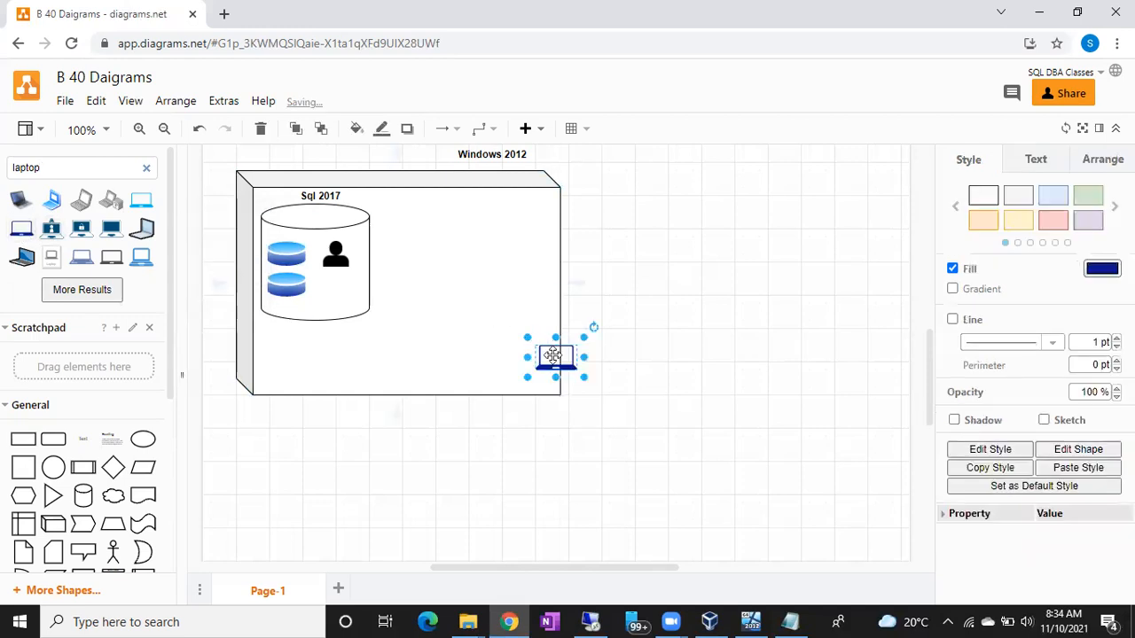
{"action": "left_click_drag", "start_coordinate": [552, 355], "coordinate": [633, 414]}
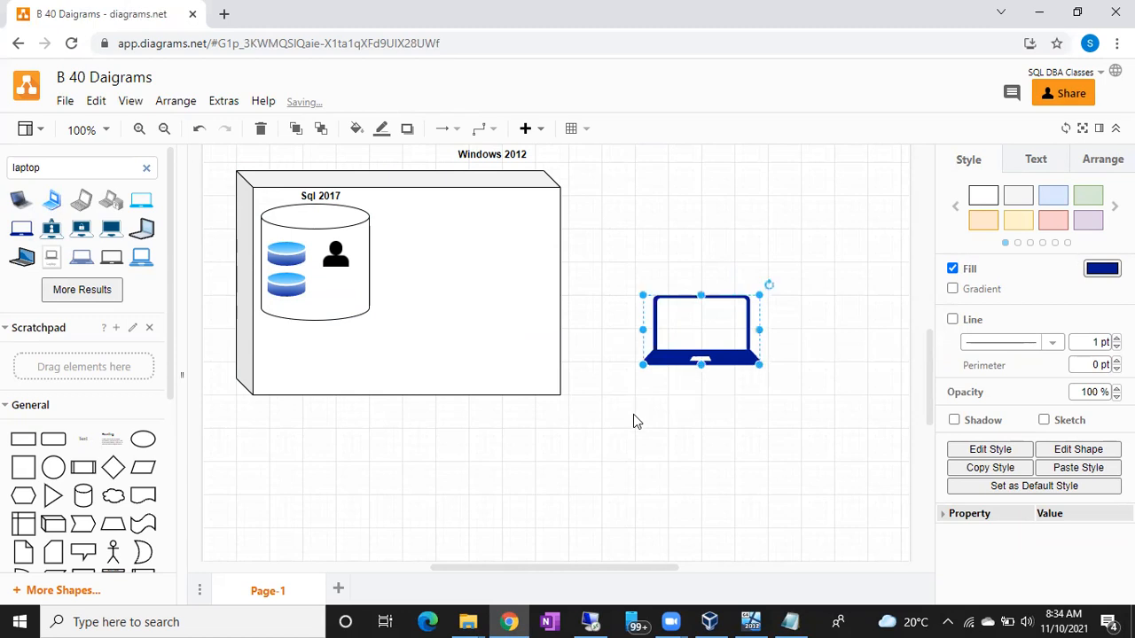
{"action": "left_click_drag", "start_coordinate": [709, 335], "coordinate": [715, 351]}
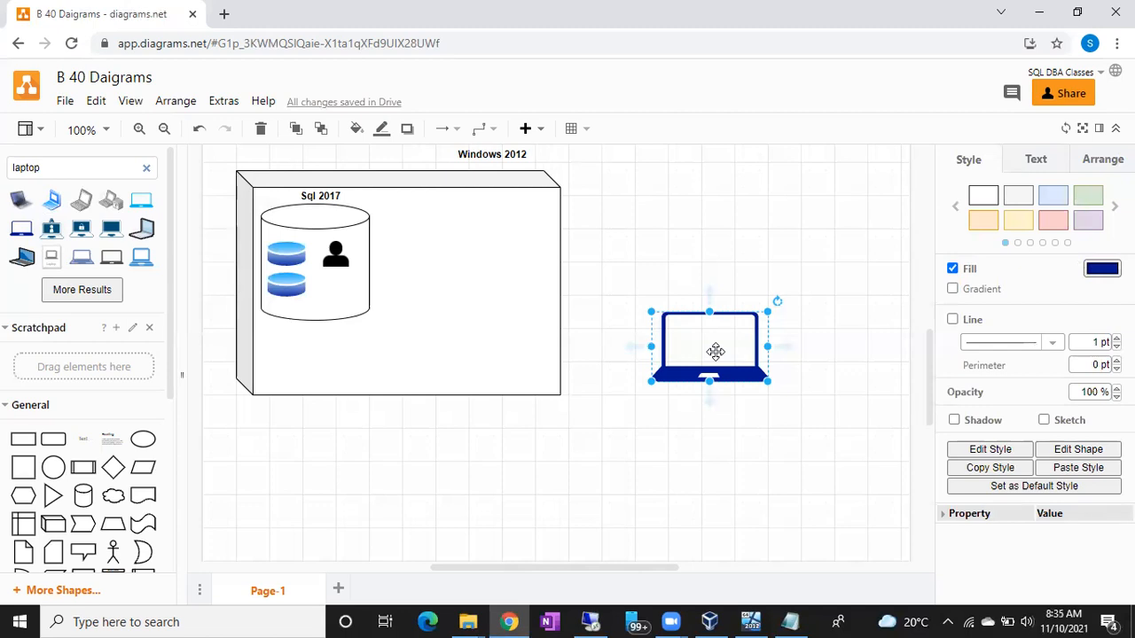
{"action": "left_click", "coordinate": [788, 233]}
{"action": "left_click", "coordinate": [705, 340]}
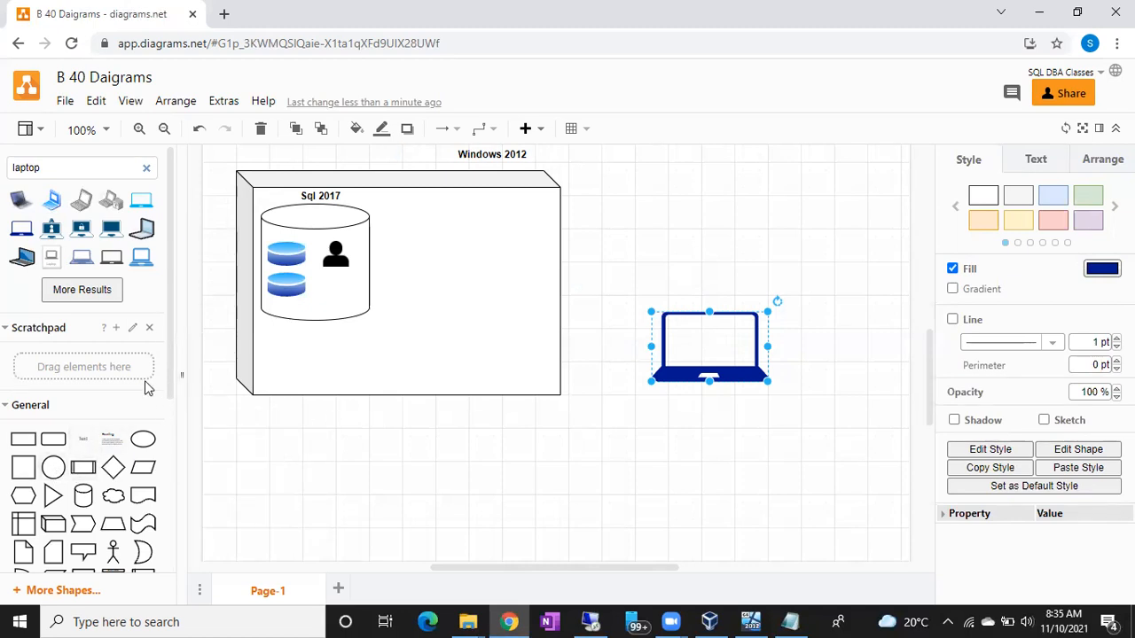
Step: Add a text element with its default wording on the blank canvas below the laptop
{"action": "left_click", "coordinate": [647, 466]}
{"action": "double_click", "coordinate": [648, 466]}
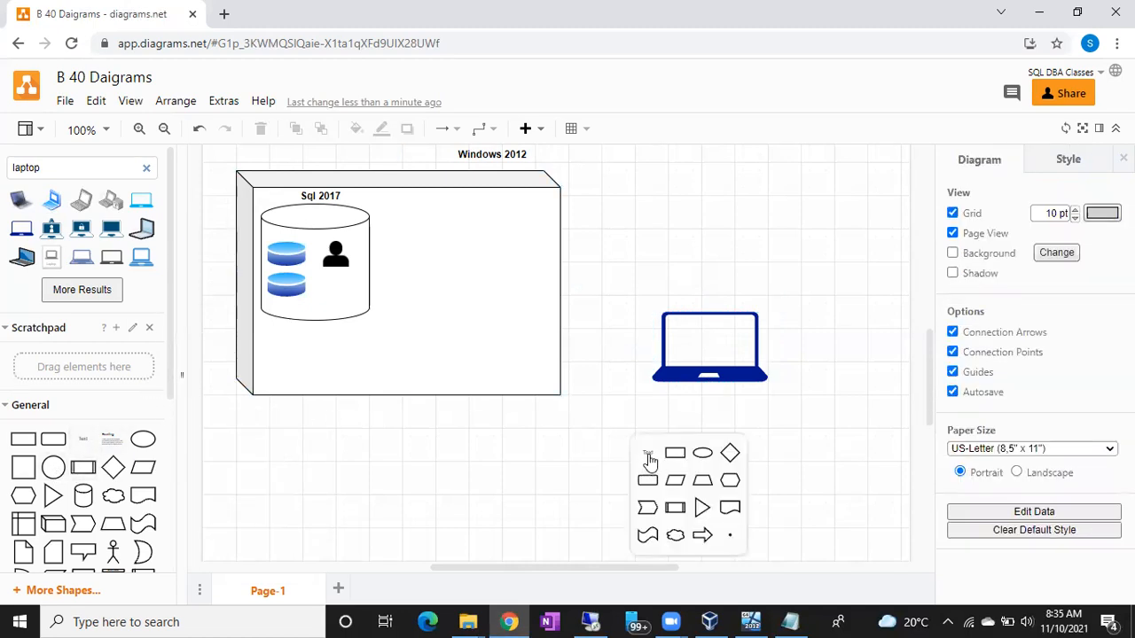
{"action": "left_click", "coordinate": [648, 454]}
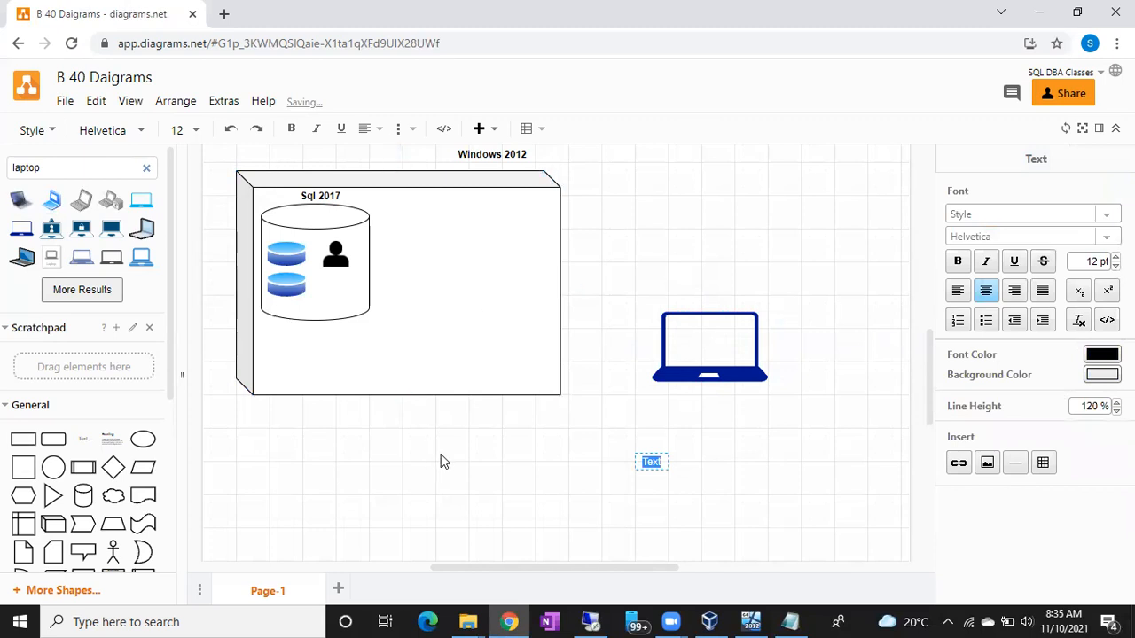
{"action": "left_click", "coordinate": [378, 426]}
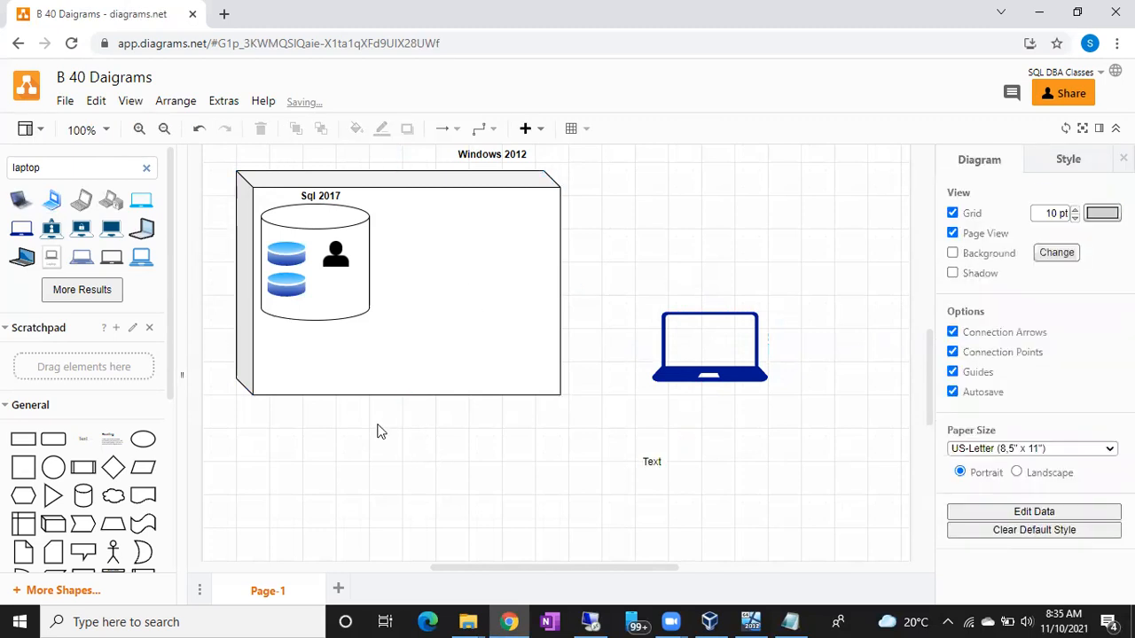
Step: Add the text label 192.168.0.106 below the server box and centre it under the box
{"action": "double_click", "coordinate": [363, 414]}
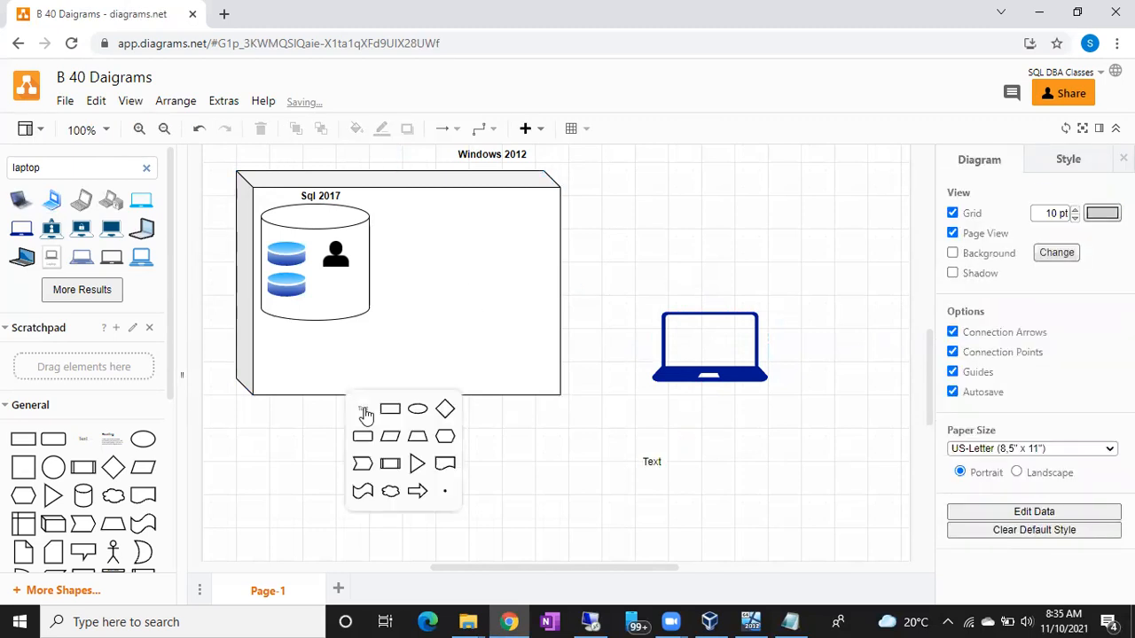
{"action": "left_click", "coordinate": [364, 411]}
{"action": "type", "text": "192.168.0.106"}
{"action": "left_click", "coordinate": [507, 444]}
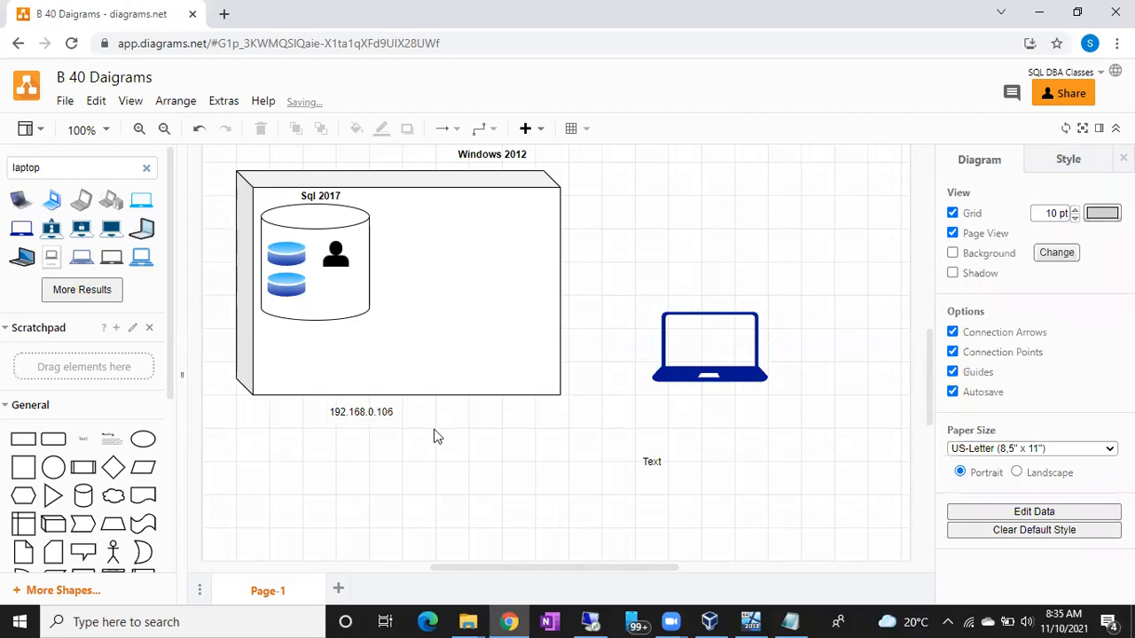
{"action": "left_click_drag", "start_coordinate": [365, 411], "coordinate": [400, 411]}
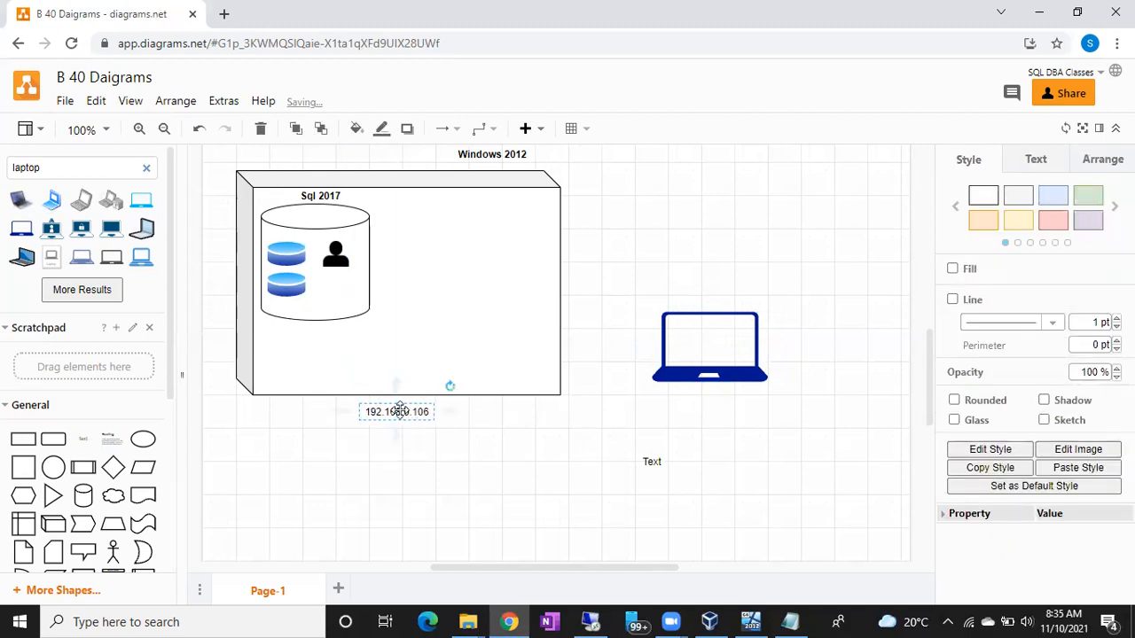
Step: Change the text below the laptop to "mstsc" and move it onto the laptop's screen
{"action": "double_click", "coordinate": [650, 463]}
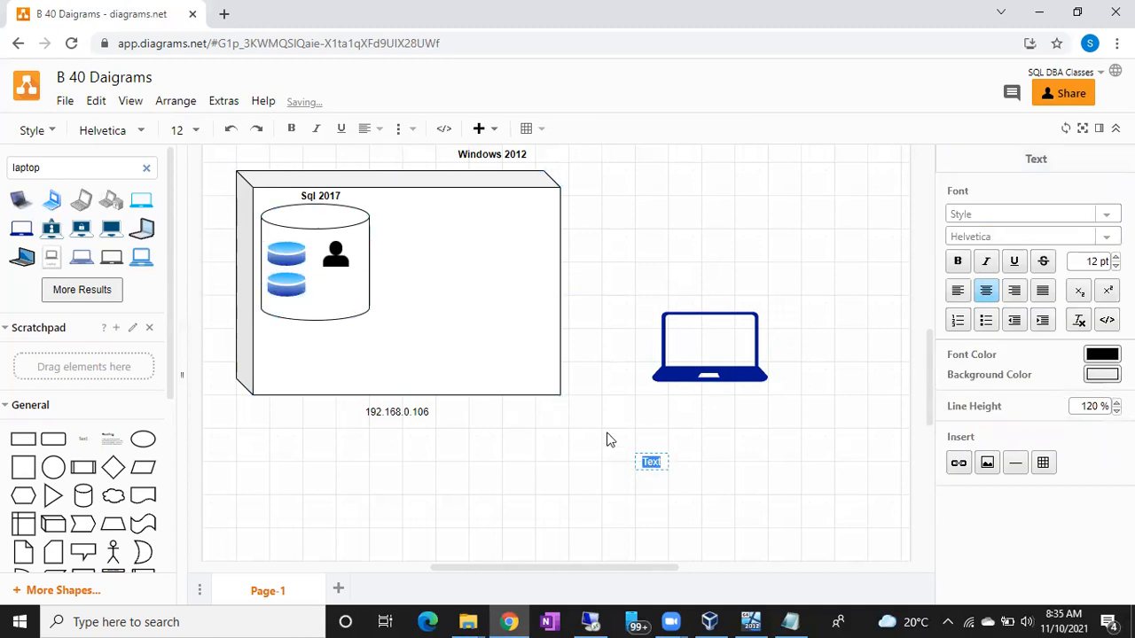
{"action": "type", "text": "mstsc"}
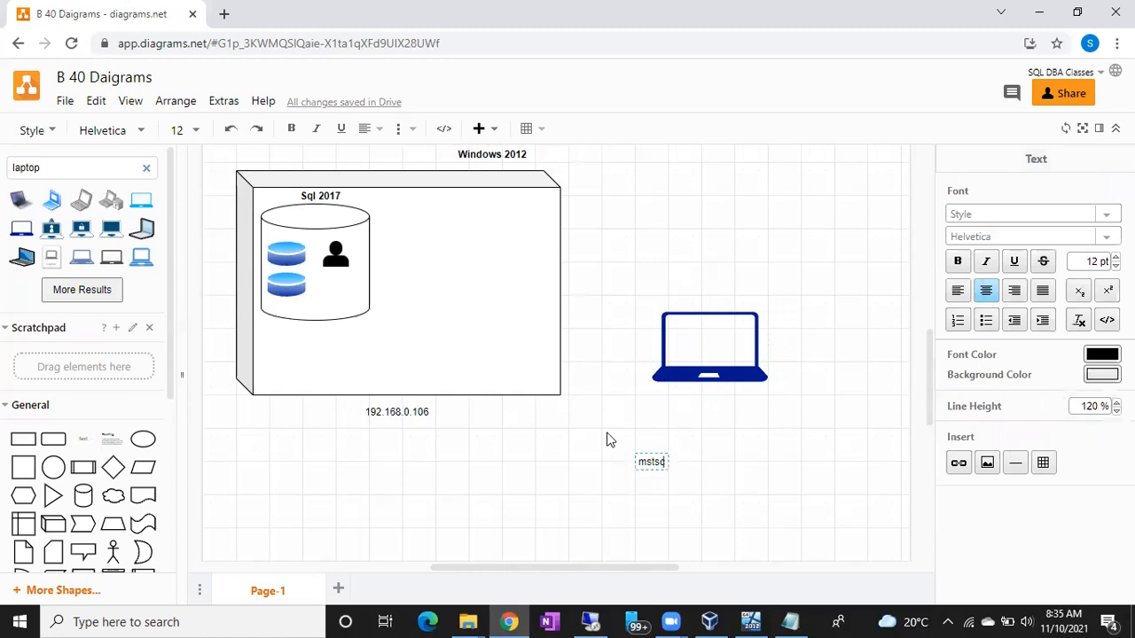
{"action": "left_click", "coordinate": [772, 489]}
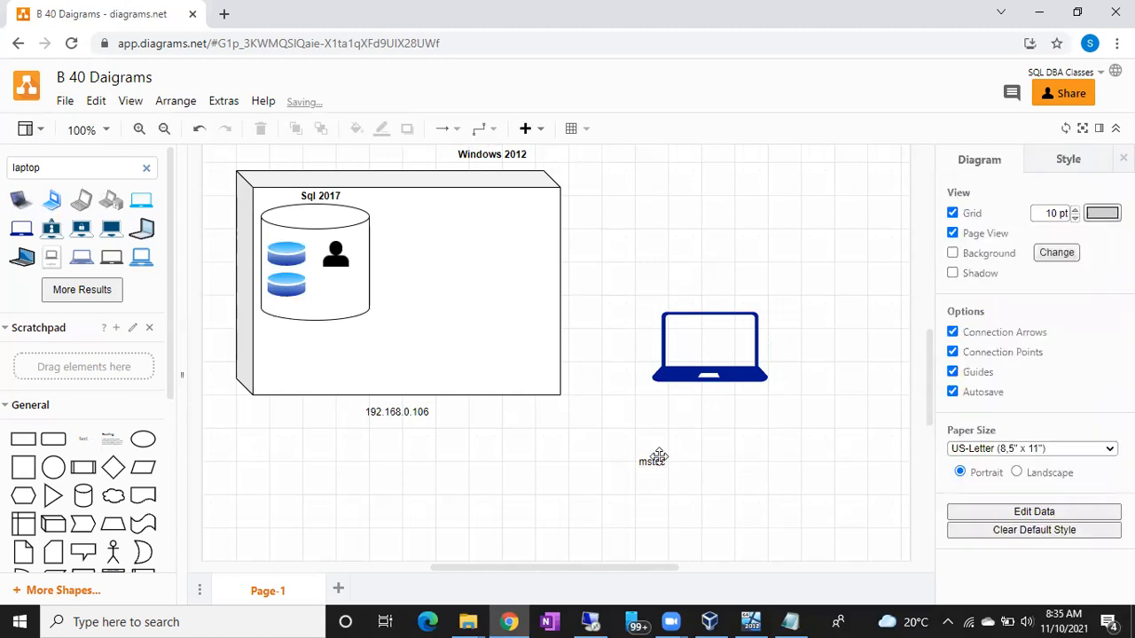
{"action": "left_click_drag", "start_coordinate": [652, 460], "coordinate": [677, 348]}
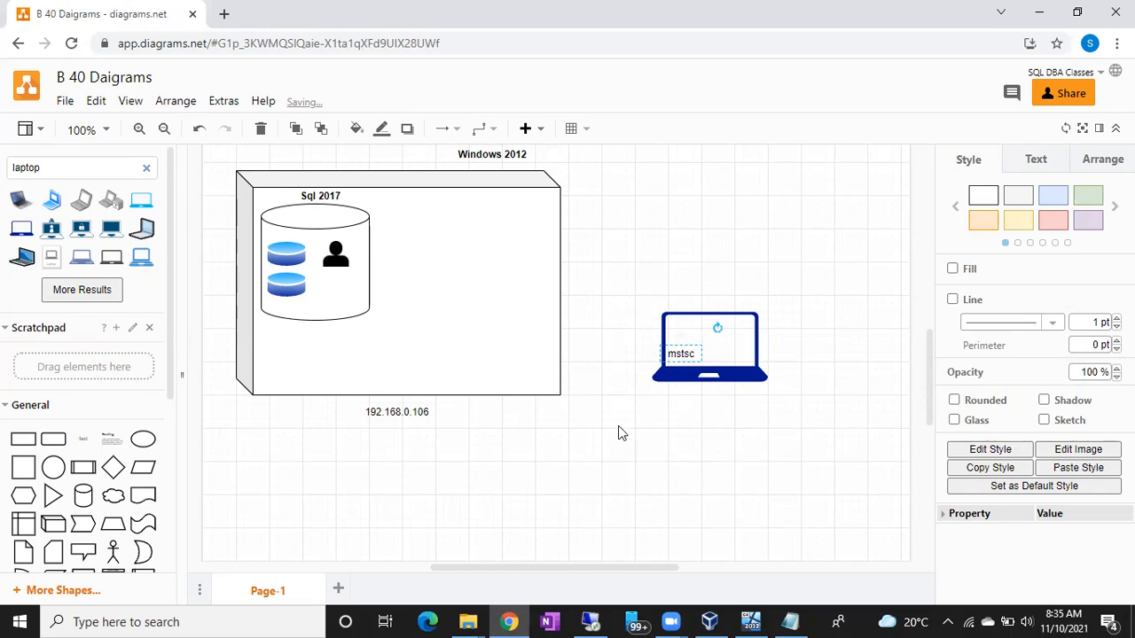
Step: Open the Remote Desktop Connection window to show its connection fields and close it without connecting
{"action": "mouse_move", "coordinate": [589, 620]}
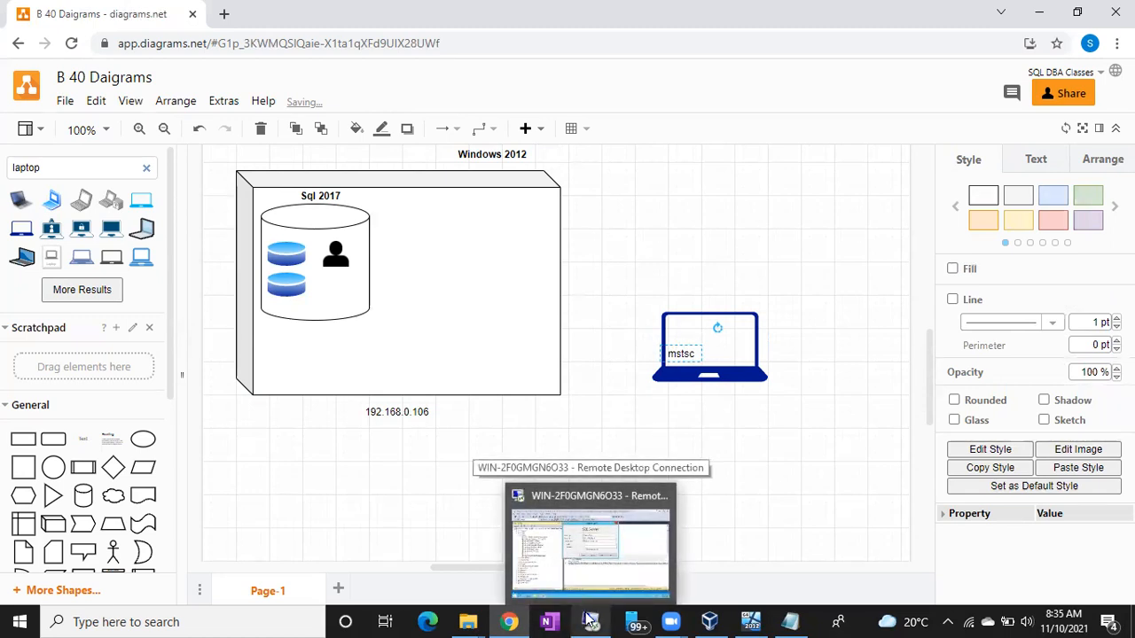
{"action": "left_click", "coordinate": [745, 474]}
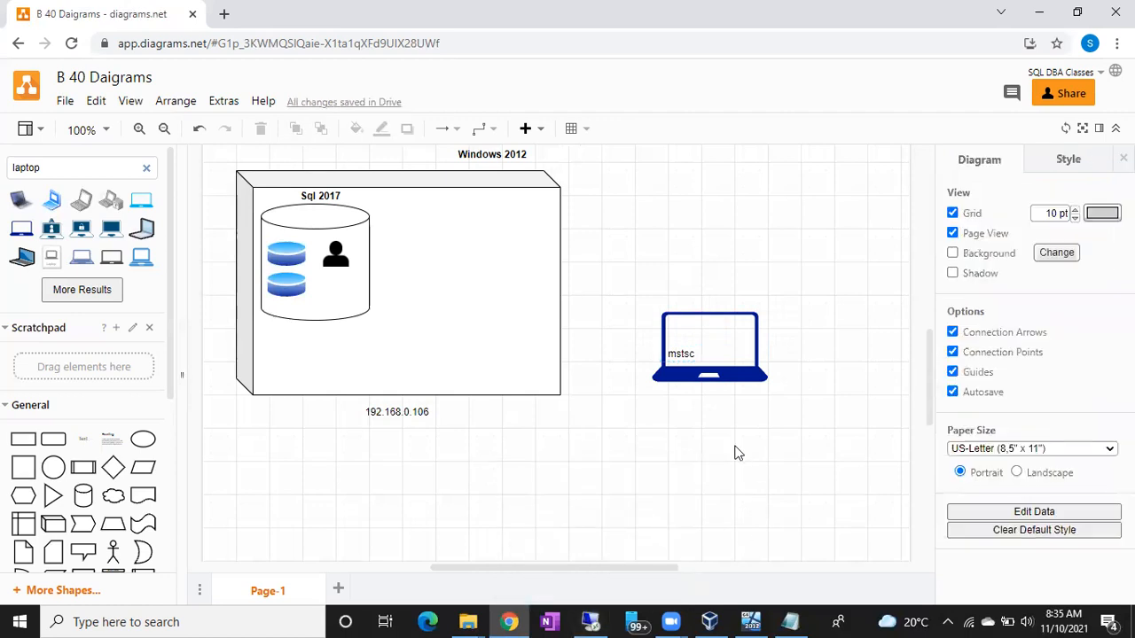
{"action": "left_click", "coordinate": [19, 620]}
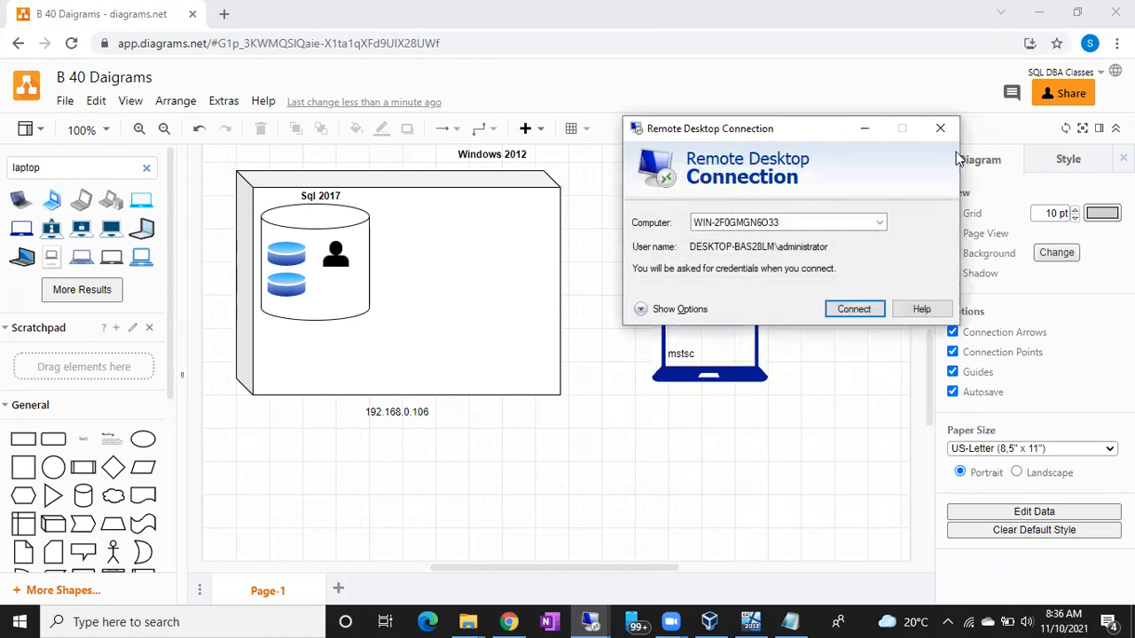
{"action": "left_click", "coordinate": [940, 129]}
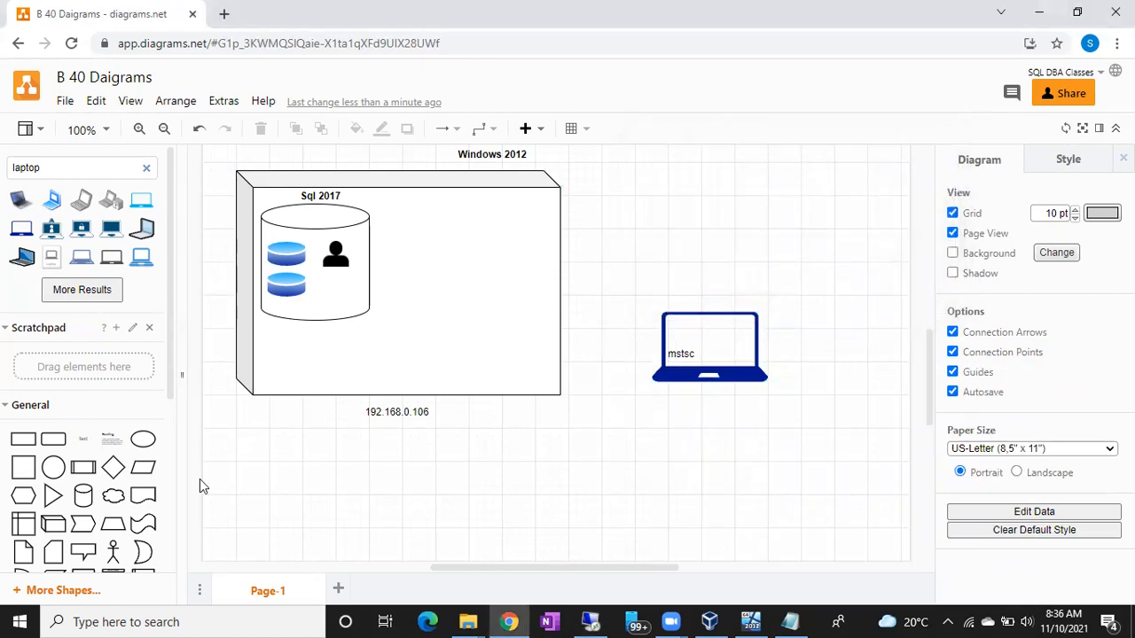
Step: Draw a single-headed arrow from the laptop to the right edge of the Windows 2012 server box
{"action": "scroll", "coordinate": [112, 495], "scroll_direction": "down", "scroll_amount": 1}
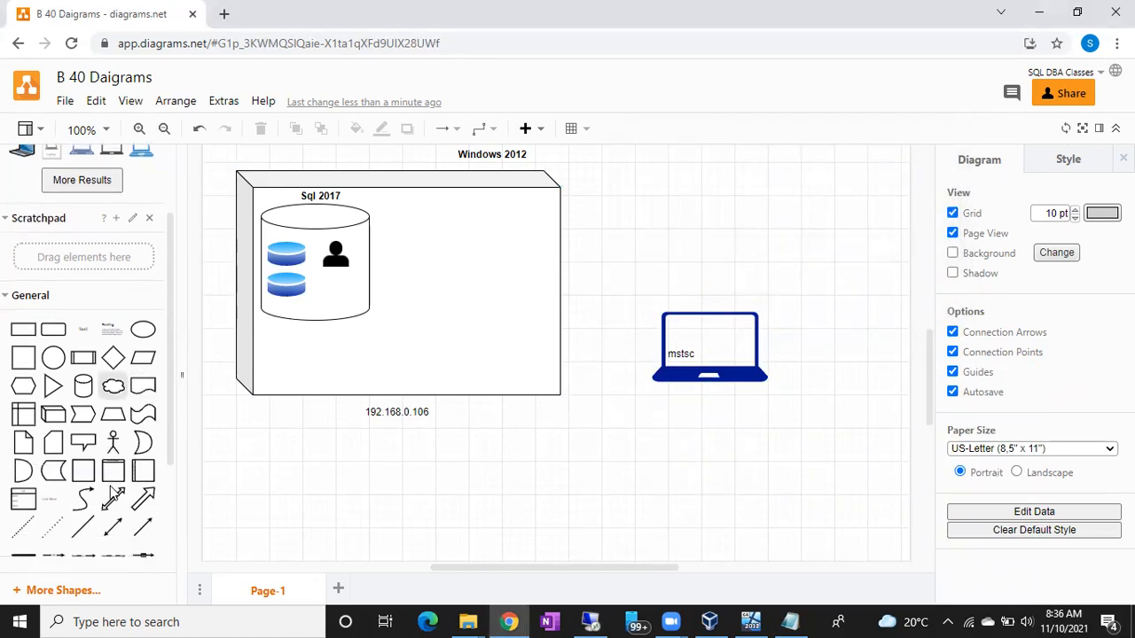
{"action": "left_click", "coordinate": [143, 526]}
{"action": "left_click_drag", "start_coordinate": [576, 338], "coordinate": [557, 317]}
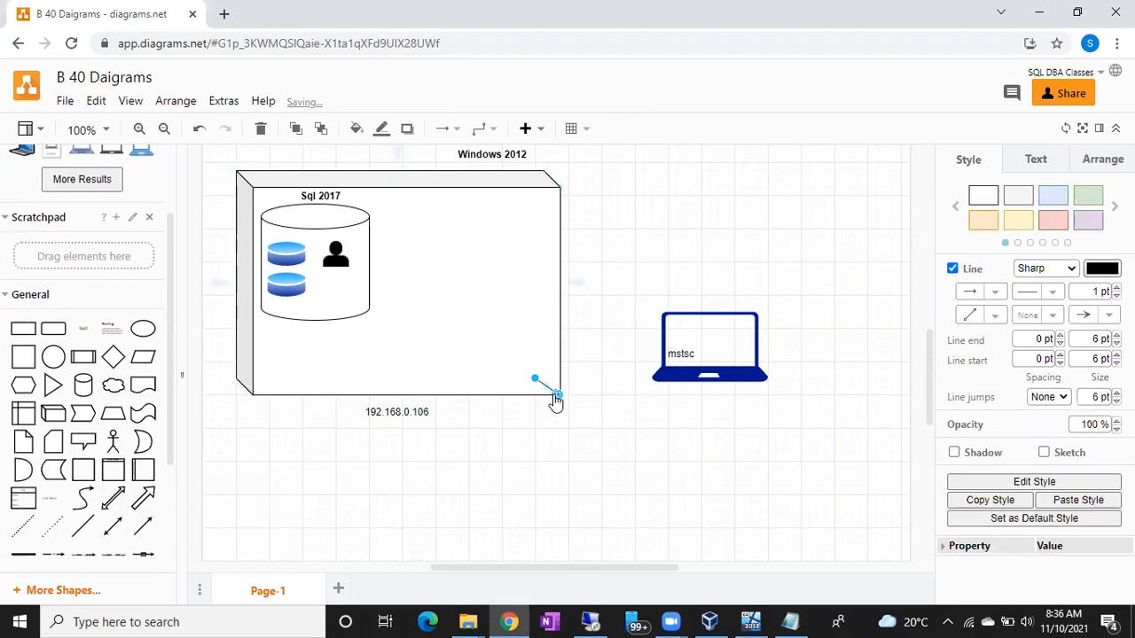
{"action": "left_click_drag", "start_coordinate": [559, 401], "coordinate": [562, 316]}
{"action": "left_click_drag", "start_coordinate": [535, 379], "coordinate": [665, 351]}
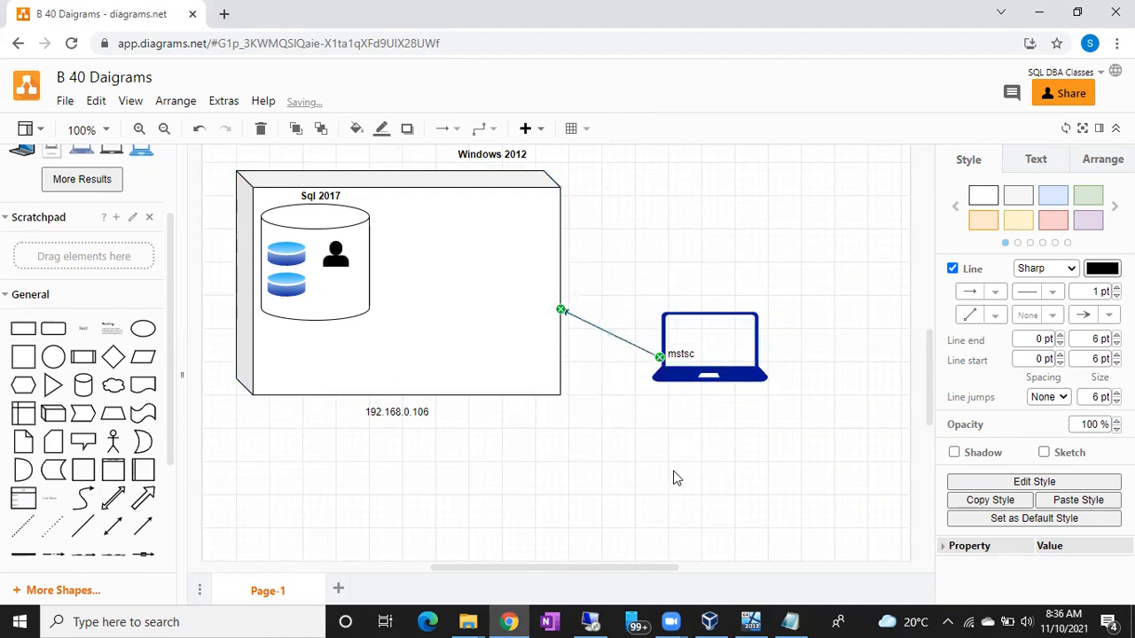
{"action": "left_click", "coordinate": [674, 476]}
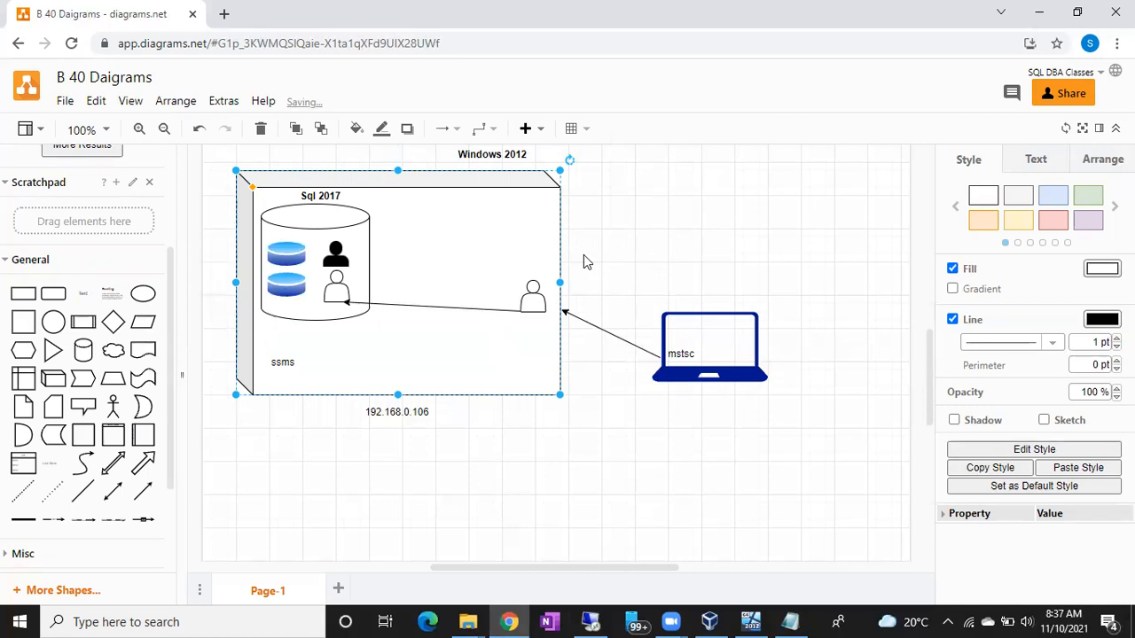
Step: Switch to the local SQL Server Management Studio, set the connection's server name to WIN-2F0GMGN6O33 and choose SQL Server Authentication
{"action": "left_click", "coordinate": [713, 344]}
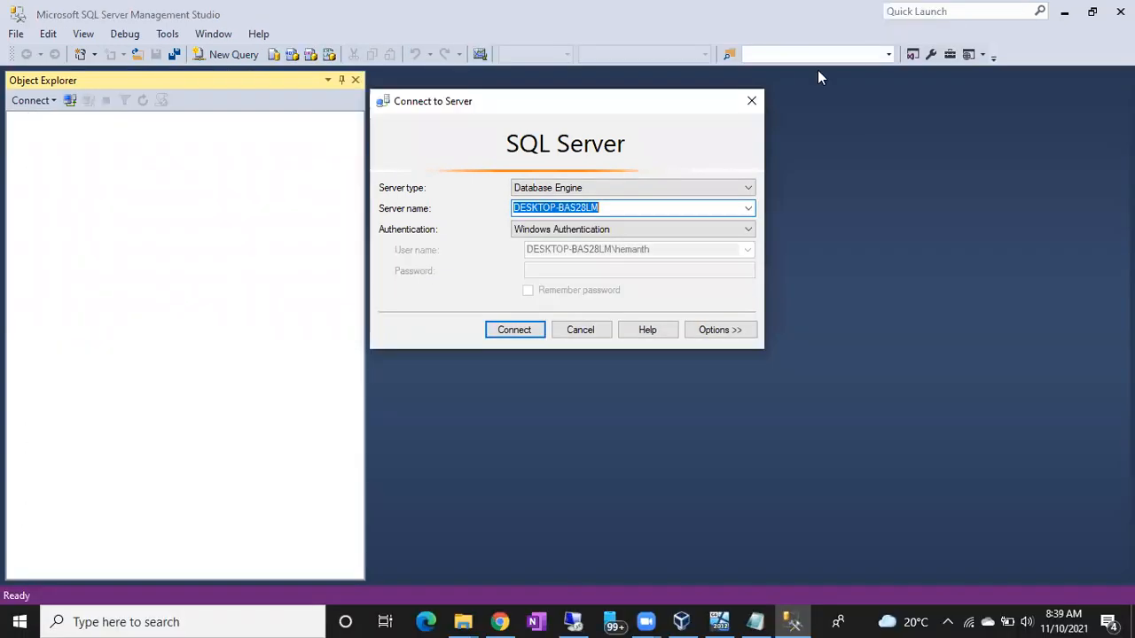
{"action": "type", "text": "WIN-2F0GMGN6O33"}
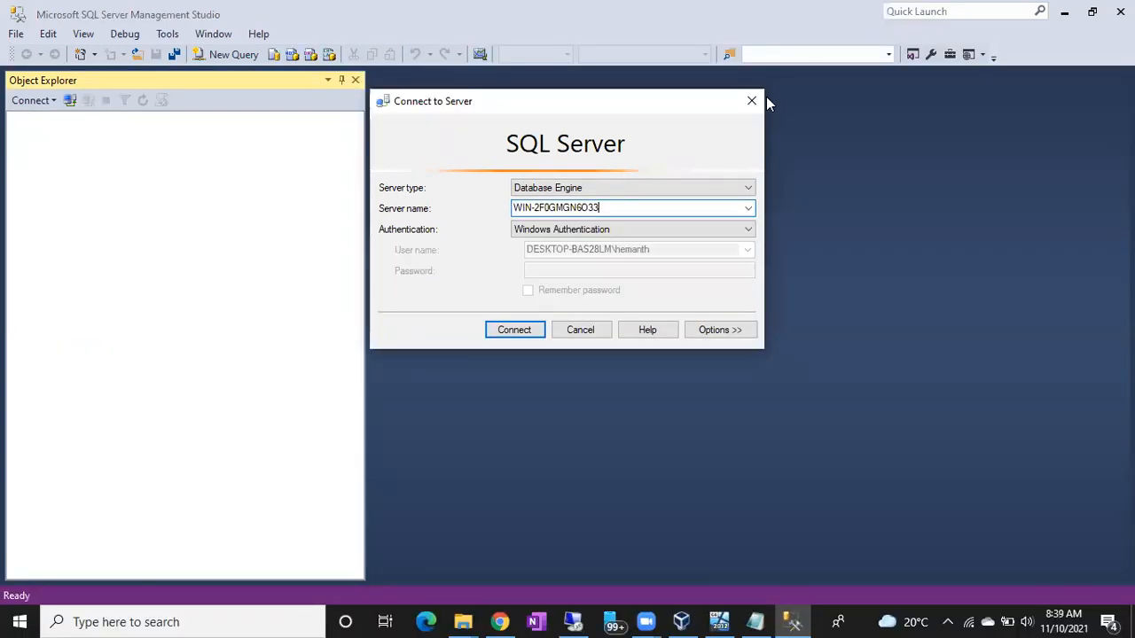
{"action": "left_click", "coordinate": [625, 232]}
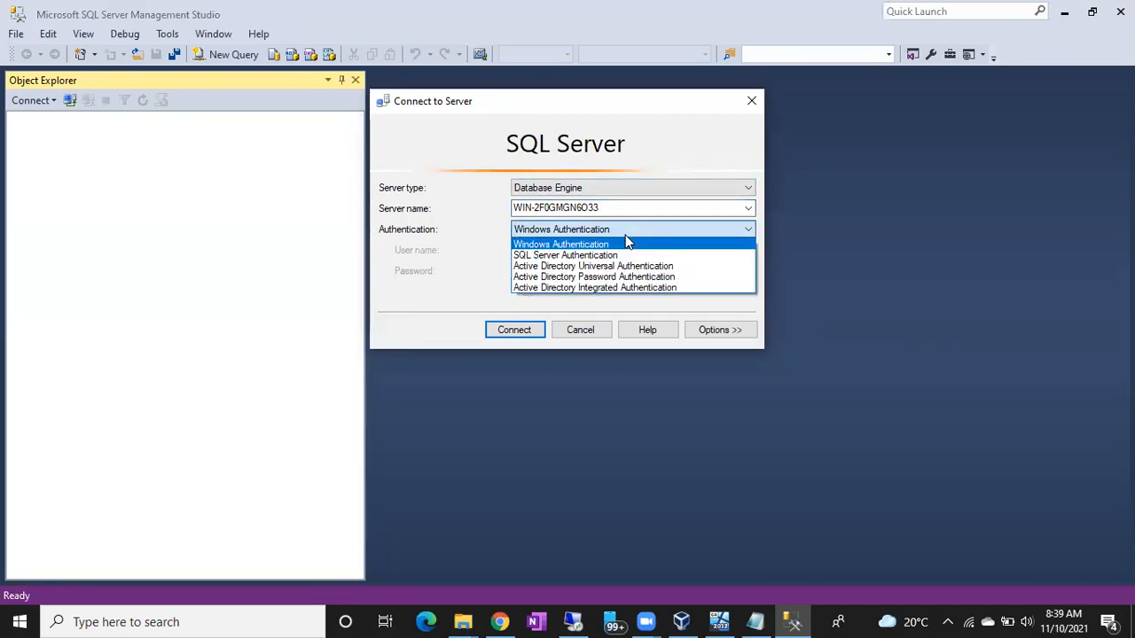
{"action": "left_click", "coordinate": [587, 255]}
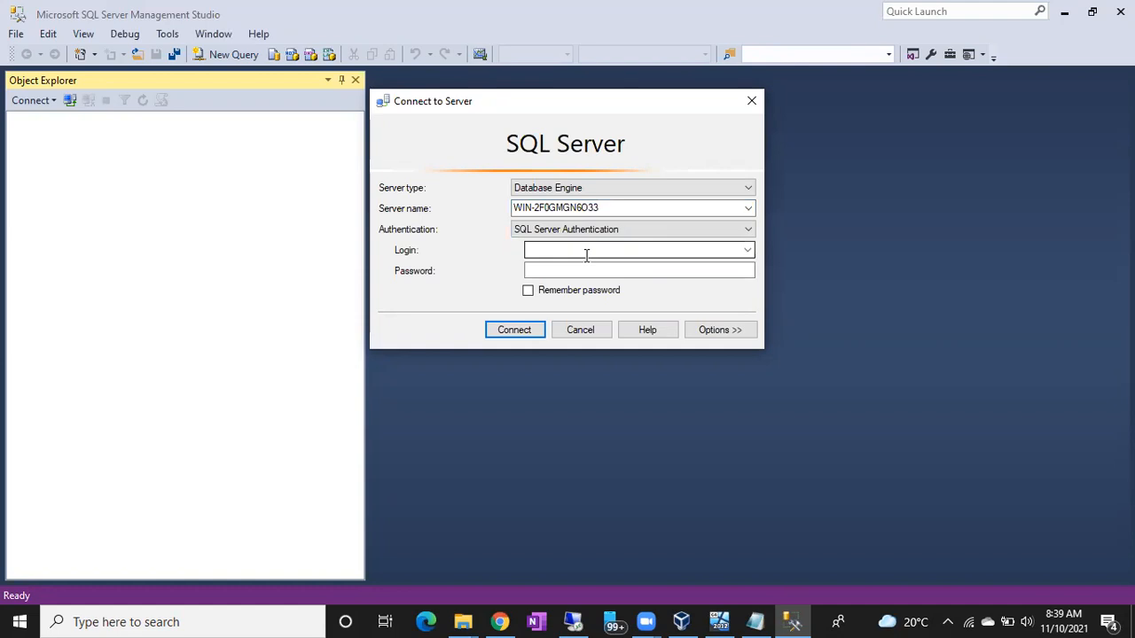
Step: Enter the login name and password for the SQL Server Authentication connection, and highlight the server name
{"action": "left_click", "coordinate": [586, 252]}
{"action": "type", "text": "m"}
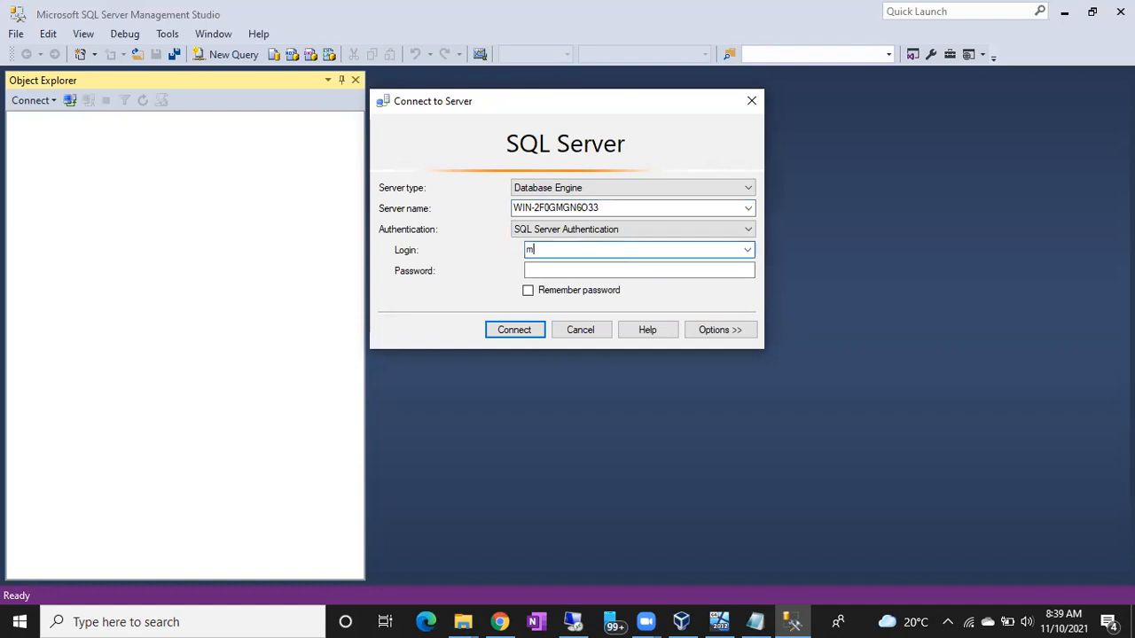
{"action": "type", "text": "ahesh"}
{"action": "left_click", "coordinate": [586, 270]}
{"action": "type", "text": "***"}
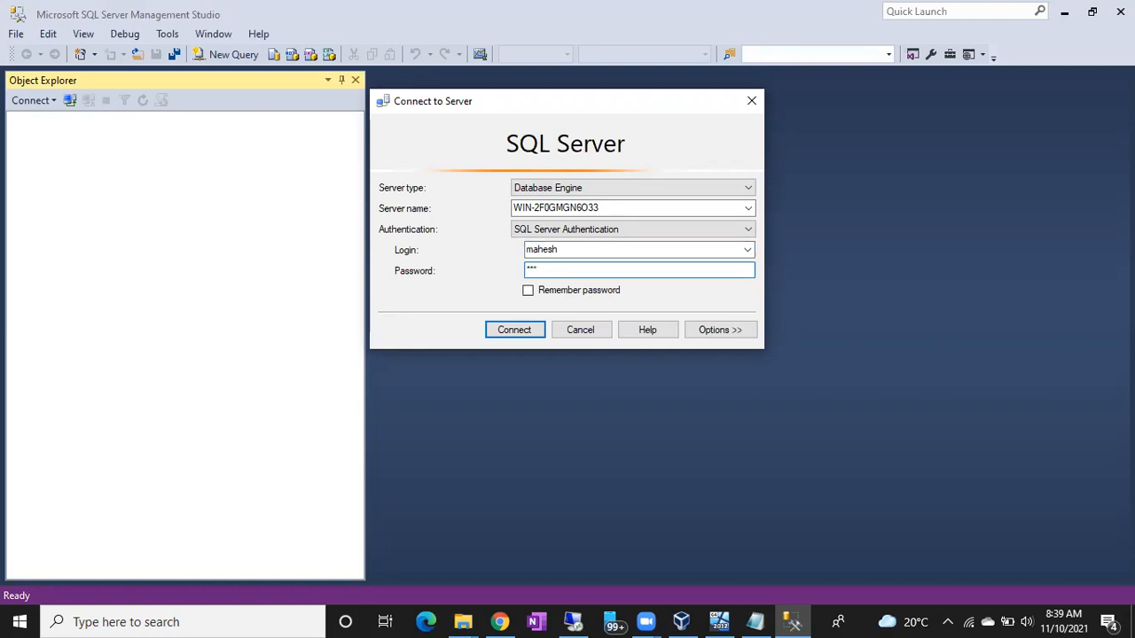
{"action": "left_click_drag", "start_coordinate": [549, 269], "coordinate": [502, 275]}
{"action": "left_click_drag", "start_coordinate": [626, 208], "coordinate": [468, 209]}
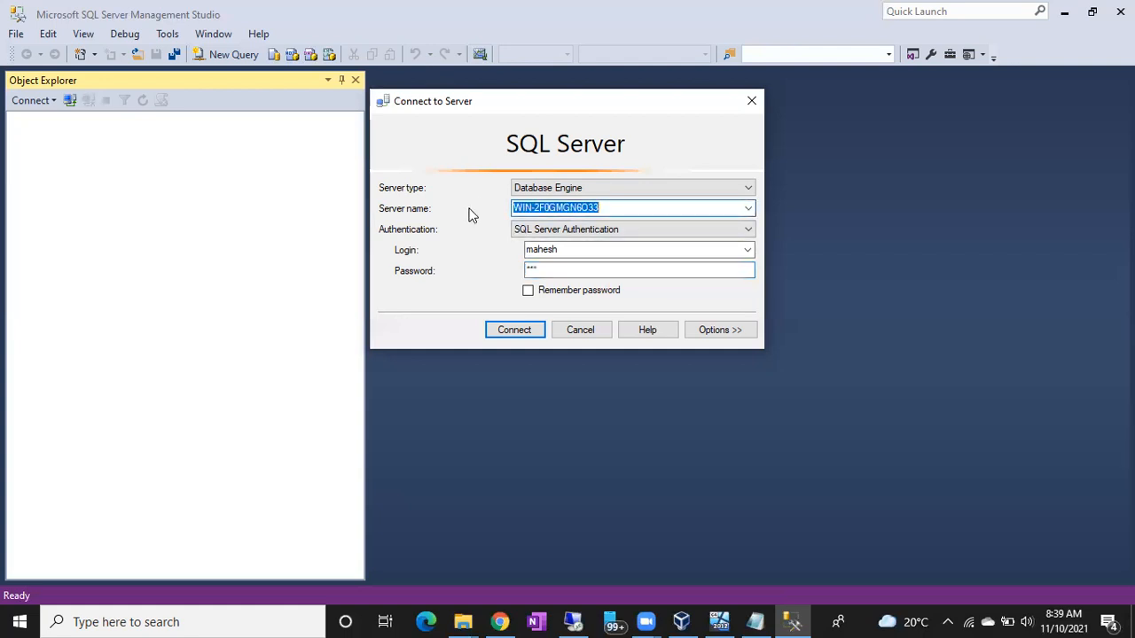
Step: Point out the password, server name and login fields, and try to connect to WIN-2F0GMGN6O33 with SQL Server Authentication
{"action": "left_click_drag", "start_coordinate": [572, 249], "coordinate": [502, 266]}
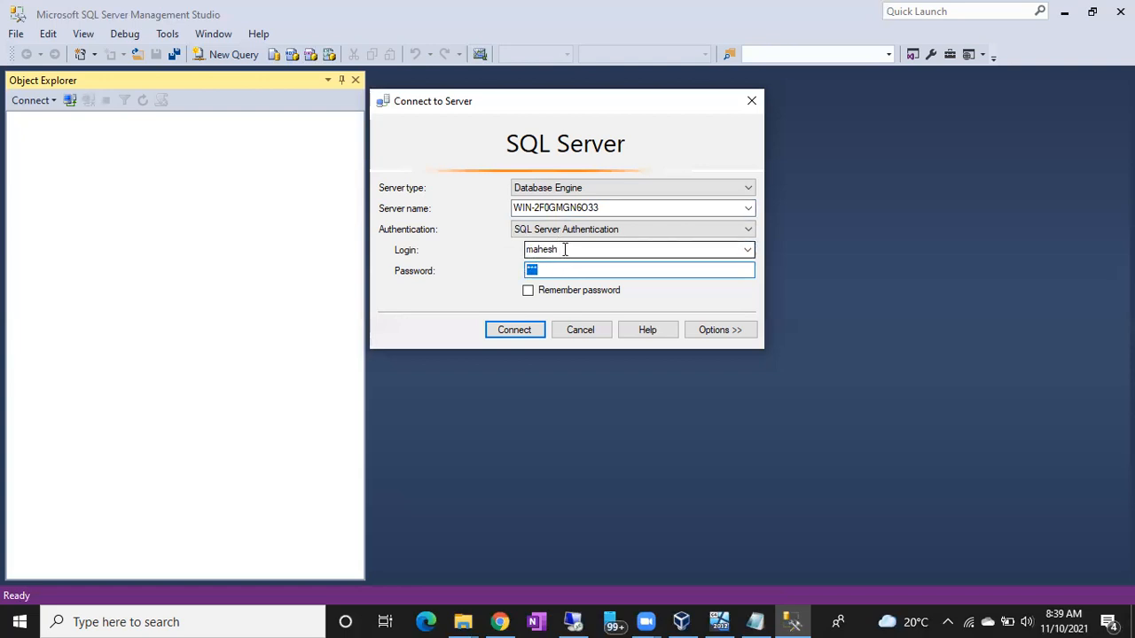
{"action": "left_click_drag", "start_coordinate": [618, 206], "coordinate": [473, 218]}
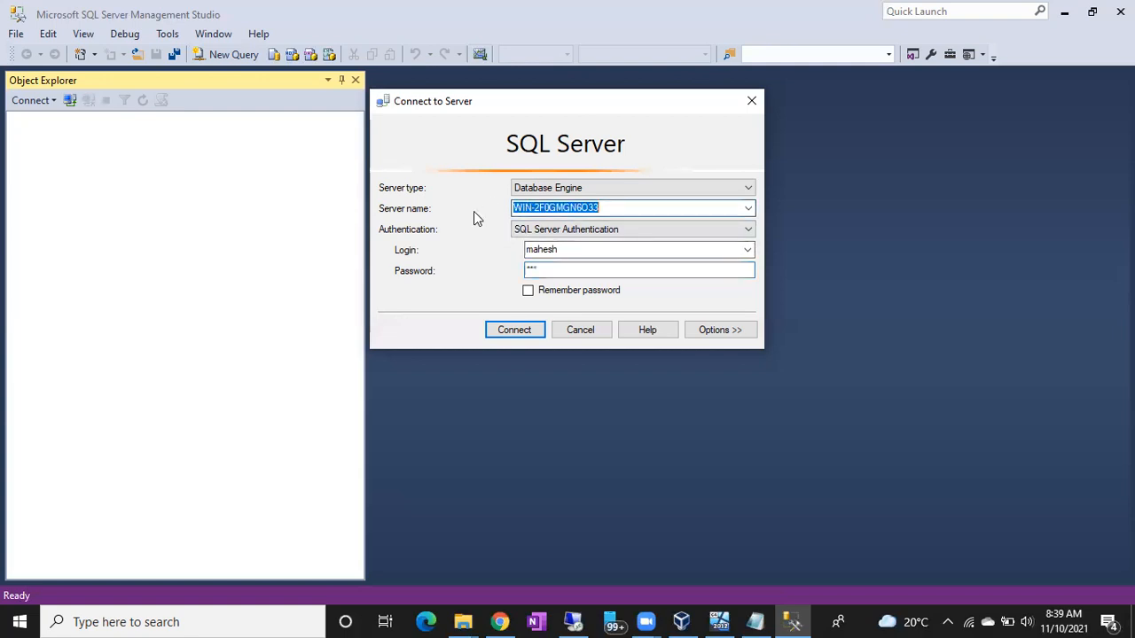
{"action": "double_click", "coordinate": [568, 249]}
{"action": "left_click", "coordinate": [548, 270]}
{"action": "double_click", "coordinate": [549, 270]}
{"action": "left_click", "coordinate": [514, 330]}
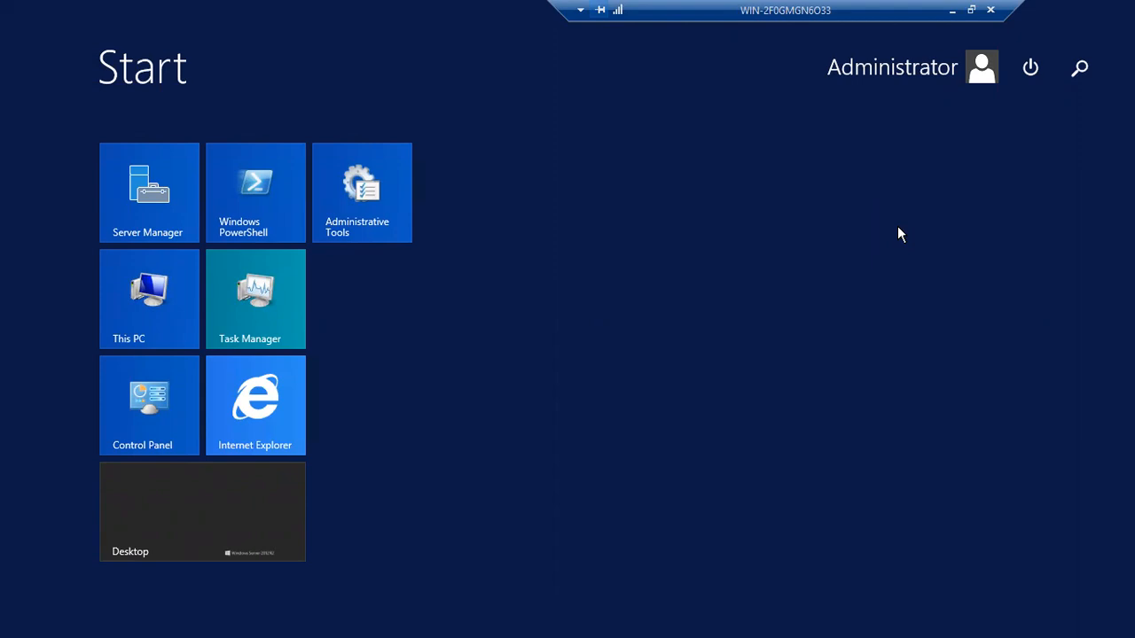
Step: Cancel the pending server connection in the local SQL Server Management Studio and switch to the B 40 Daigrams diagram in the browser
{"action": "left_click", "coordinate": [951, 10]}
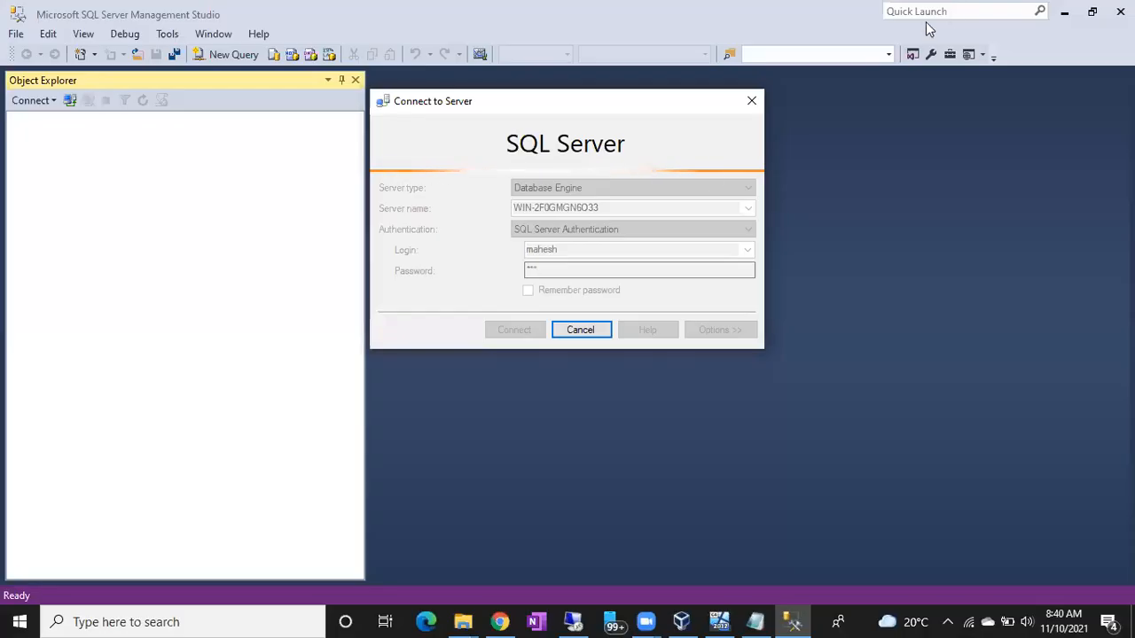
{"action": "left_click", "coordinate": [585, 330]}
{"action": "left_click", "coordinate": [588, 331]}
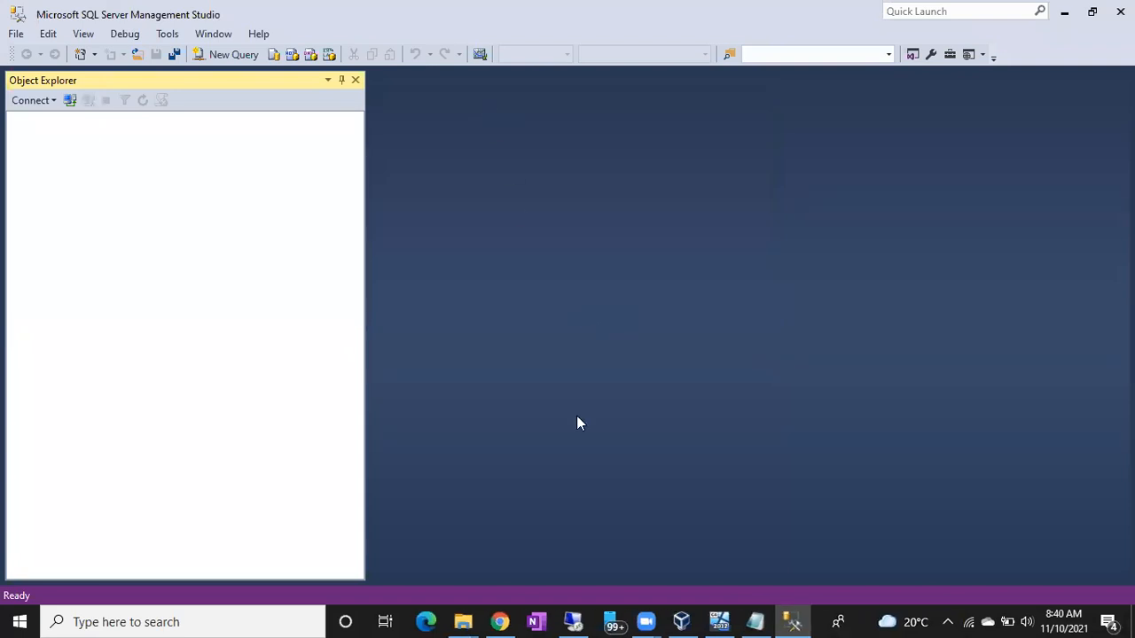
{"action": "left_click", "coordinate": [492, 621]}
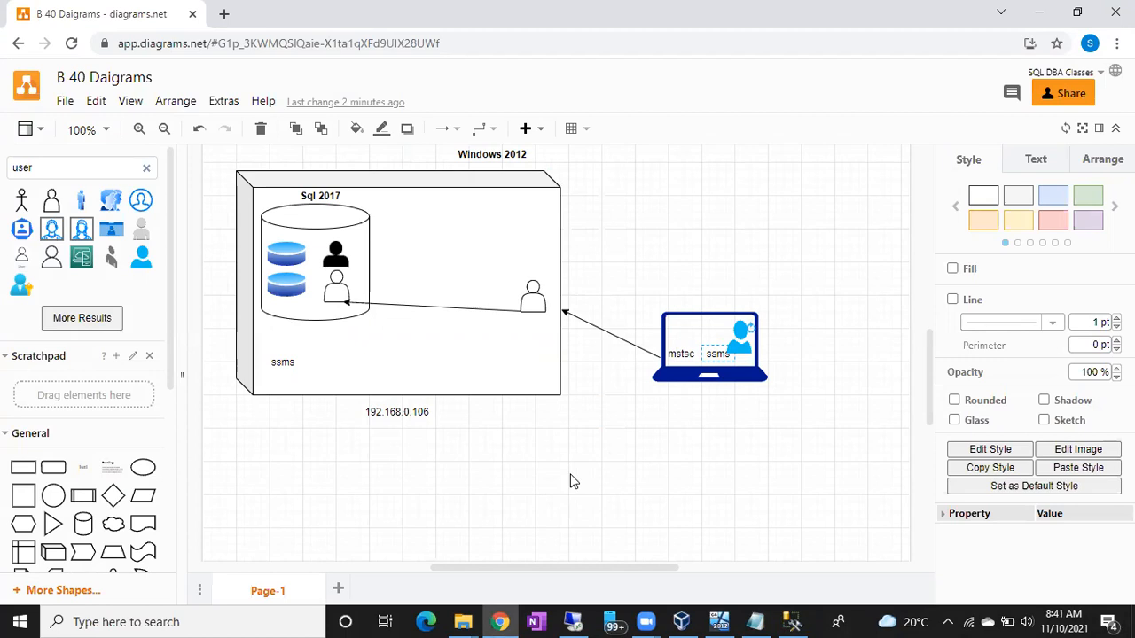
Step: Switch to the remote desktop session to examine the Logins folder under Security, and return to the diagram in the browser
{"action": "left_click", "coordinate": [573, 622]}
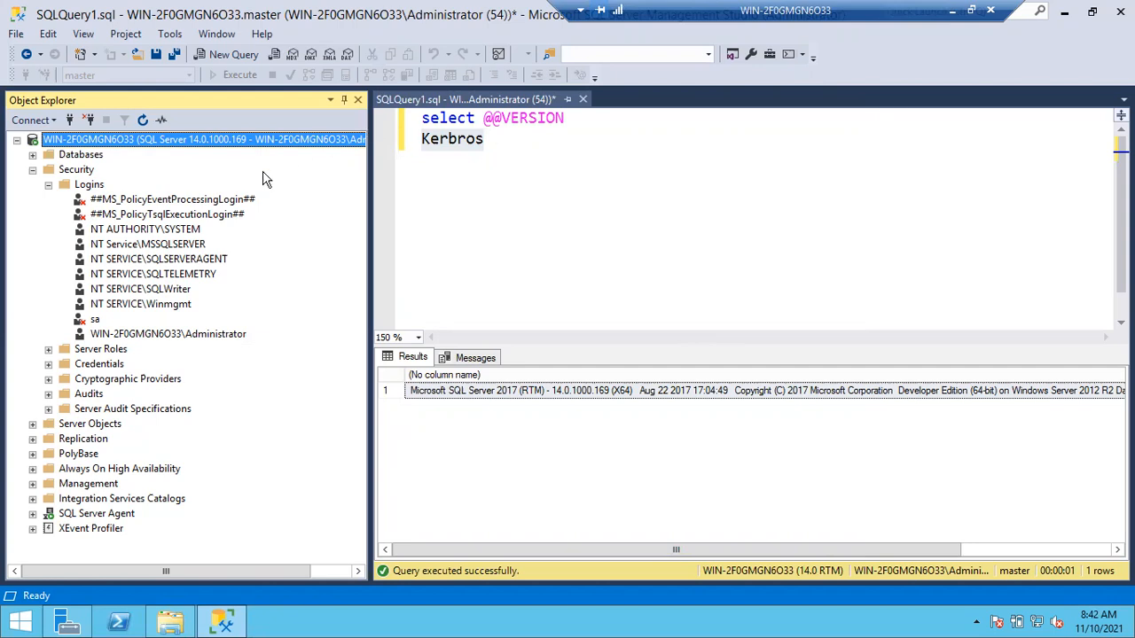
{"action": "left_click", "coordinate": [89, 185]}
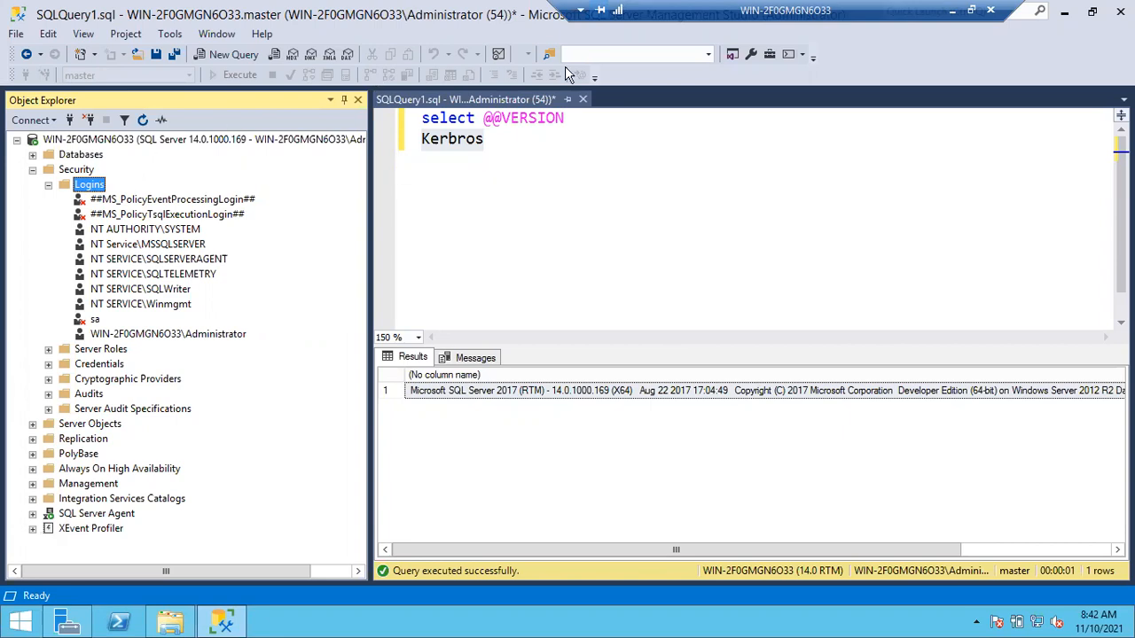
{"action": "left_click", "coordinate": [954, 10]}
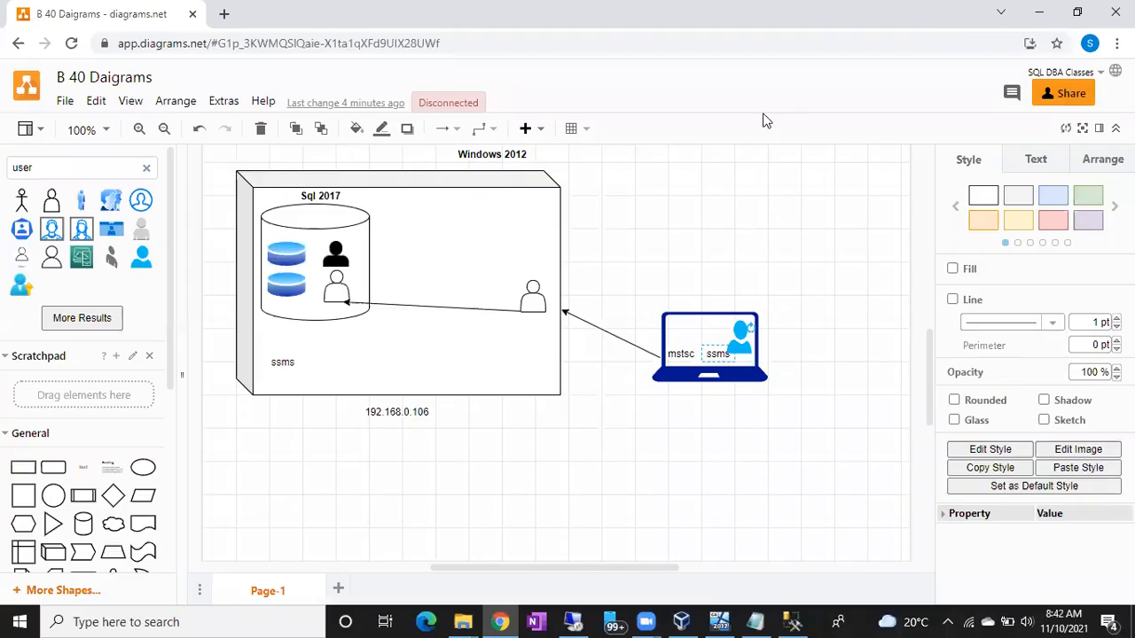